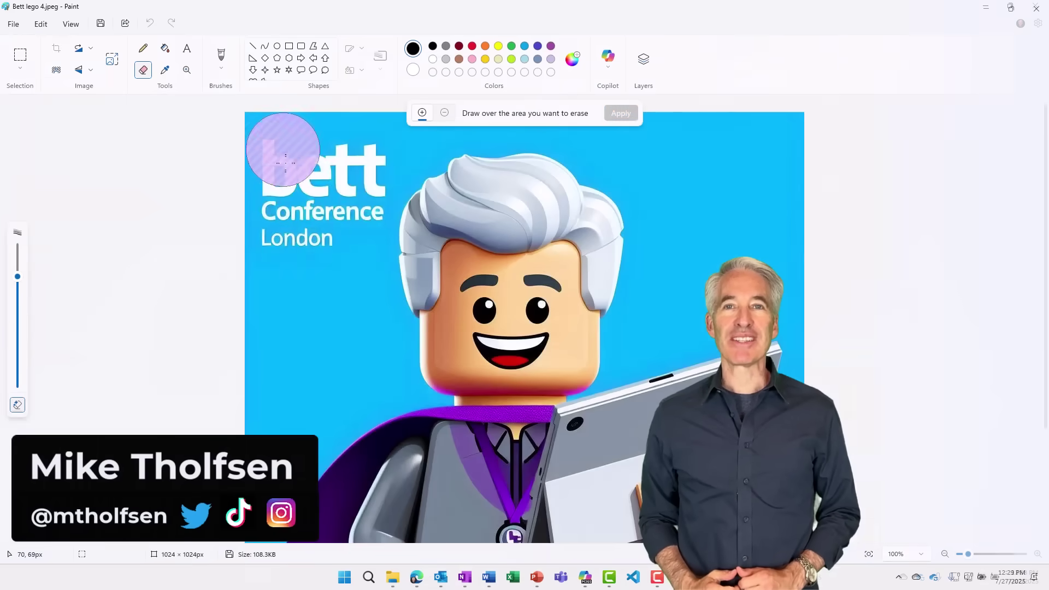
# Step: Preview erasing the conference text in Paint and capturing the Excel inventory table's text
pyautogui.moveTo(281, 145); pyautogui.dragTo(328, 229)
pyautogui.click(620, 113)
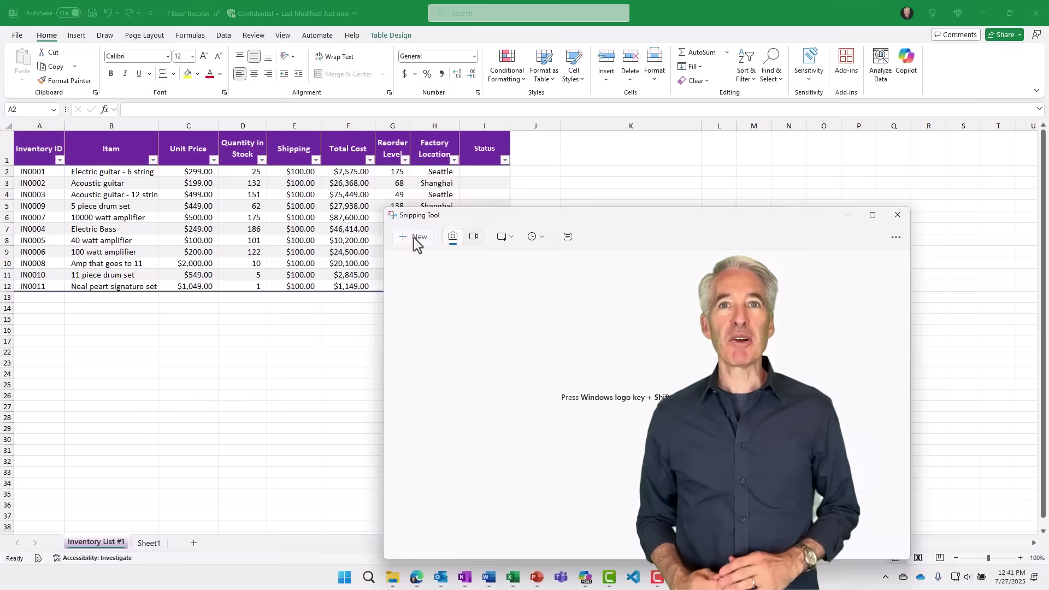
pyautogui.click(417, 239)
pyautogui.moveTo(12, 128); pyautogui.dragTo(509, 288)
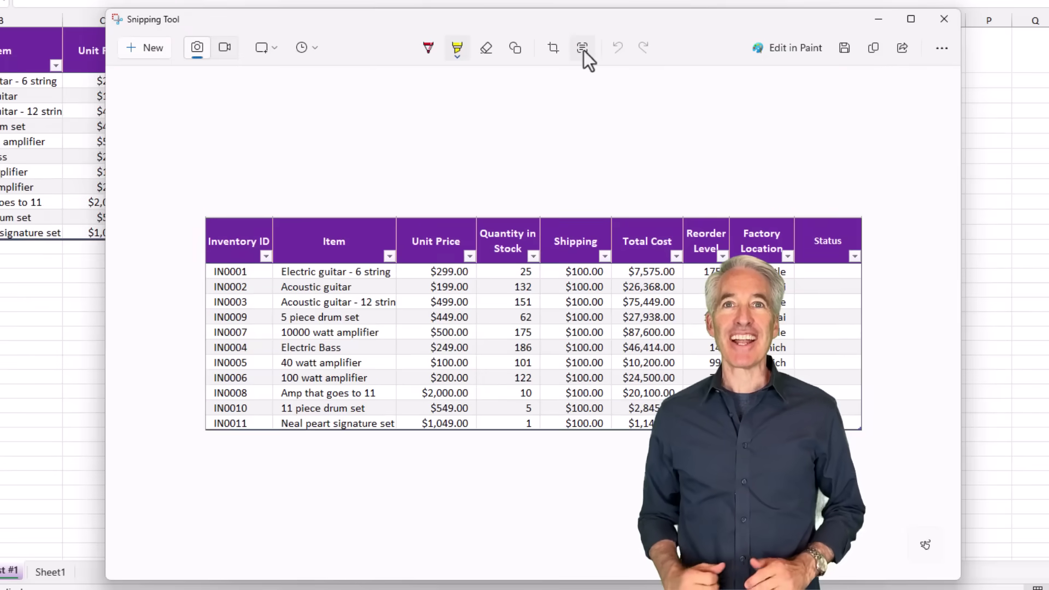
pyautogui.click(583, 48)
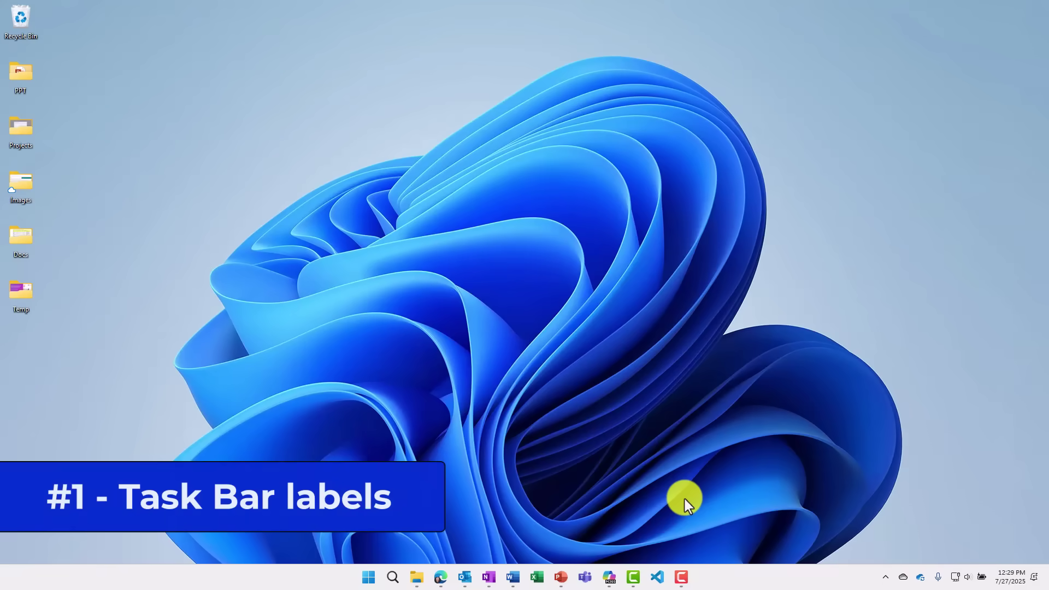
# Step: Go from the taskbar's menu to Taskbar settings and expand Taskbar behaviors
pyautogui.rightClick(723, 581)
pyautogui.click(761, 554)
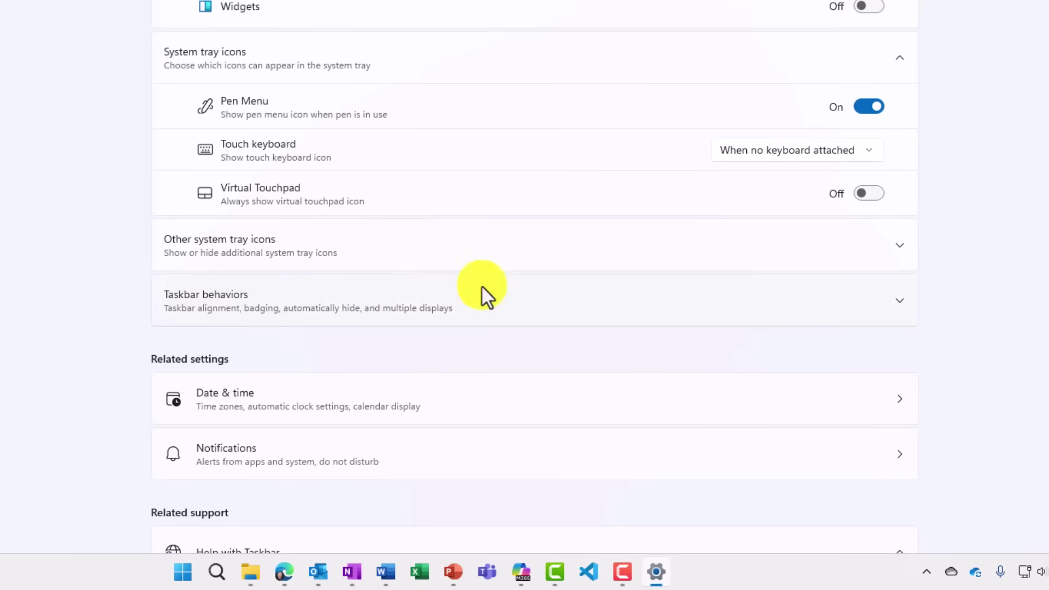
pyautogui.click(538, 298)
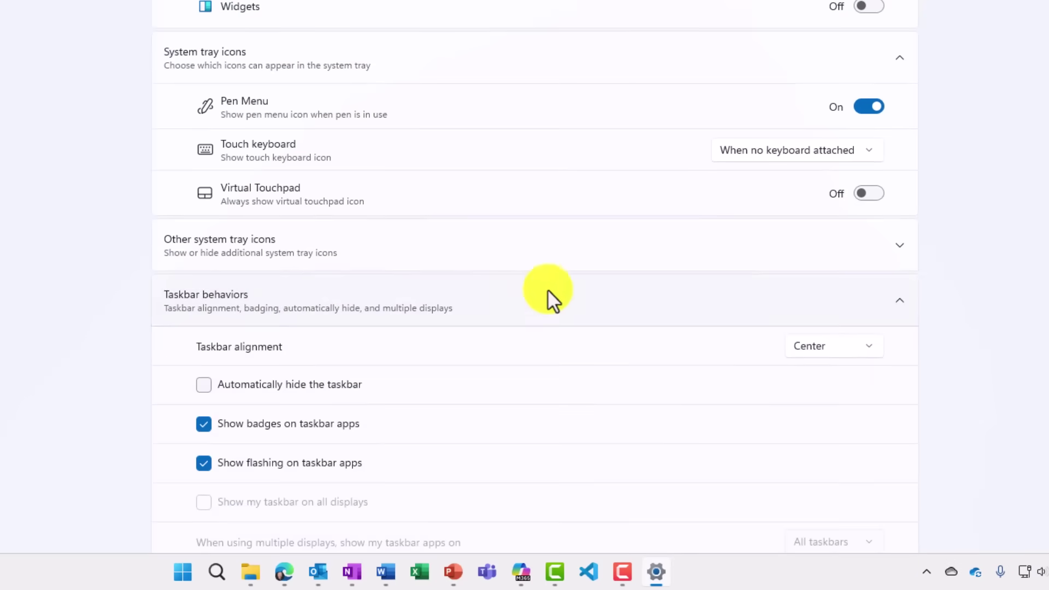
pyautogui.scroll(-5, 740, 415)
pyautogui.scroll(-2, 741, 416)
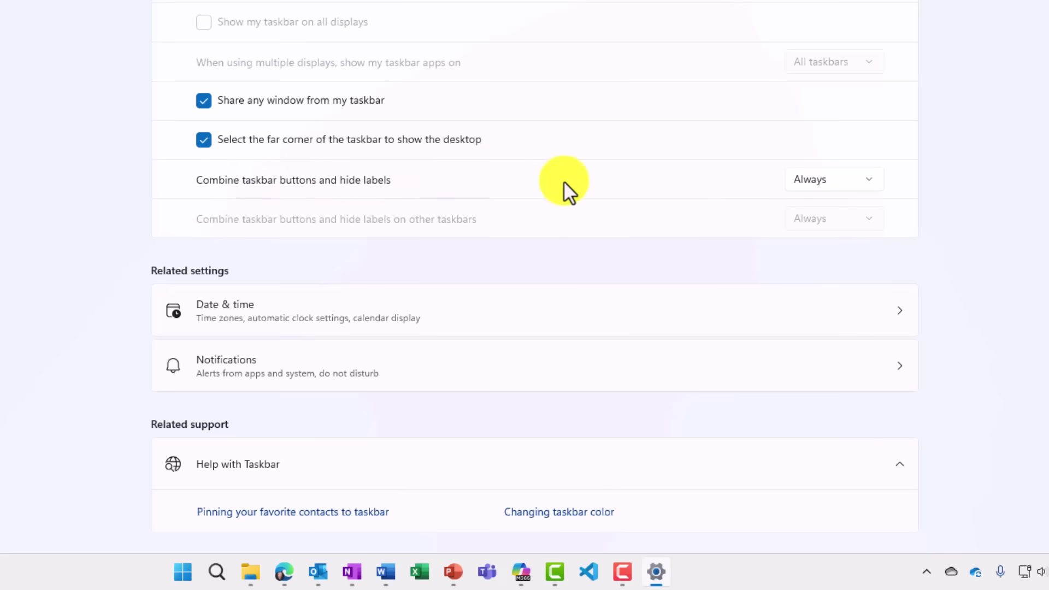
# Step: Set Combine taskbar buttons and hide labels to Never, then back to Always
pyautogui.click(840, 184)
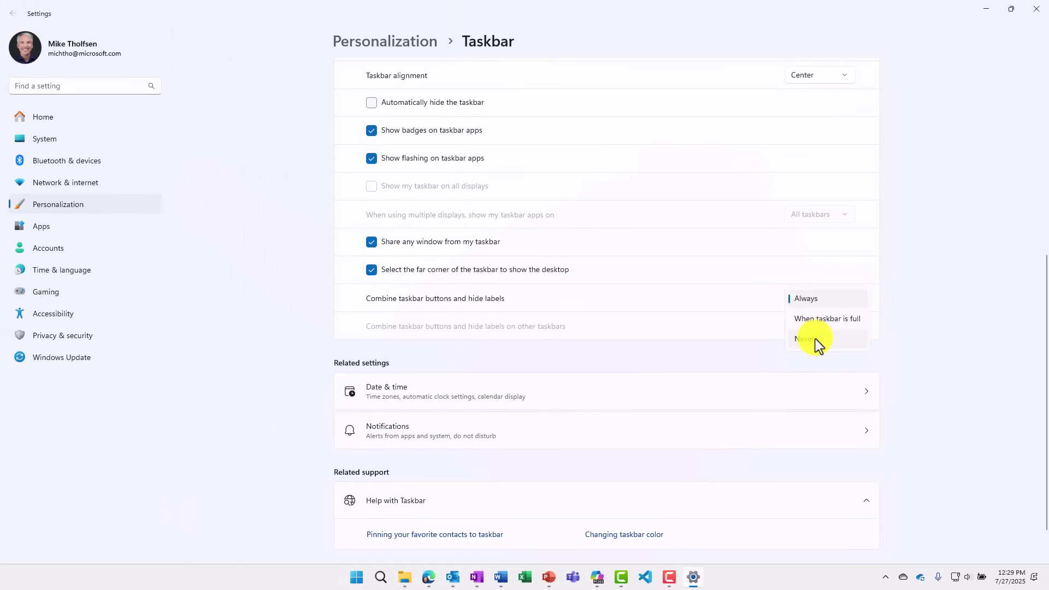
pyautogui.click(815, 339)
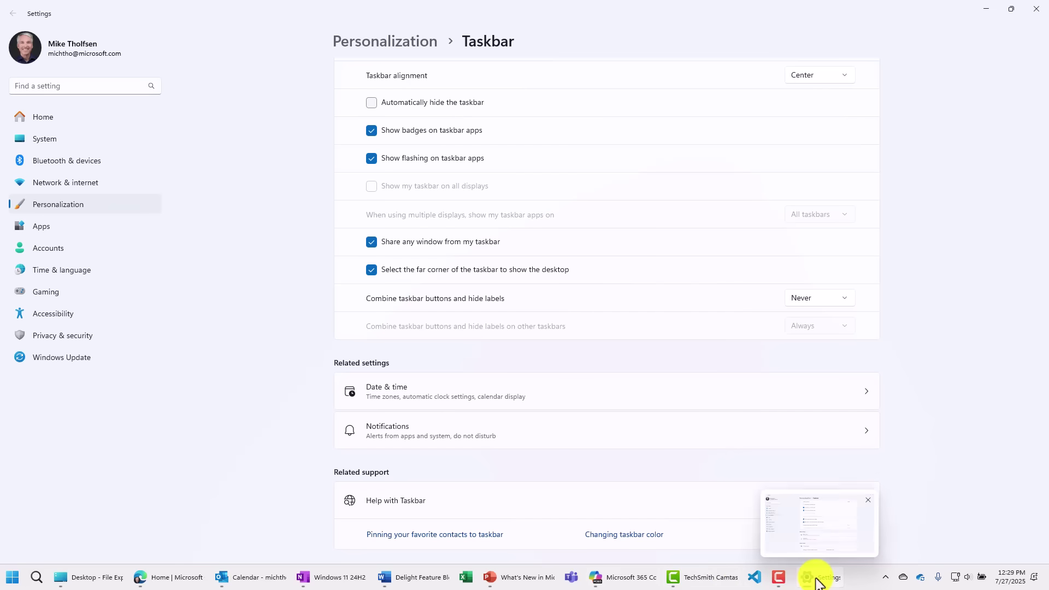
pyautogui.click(824, 300)
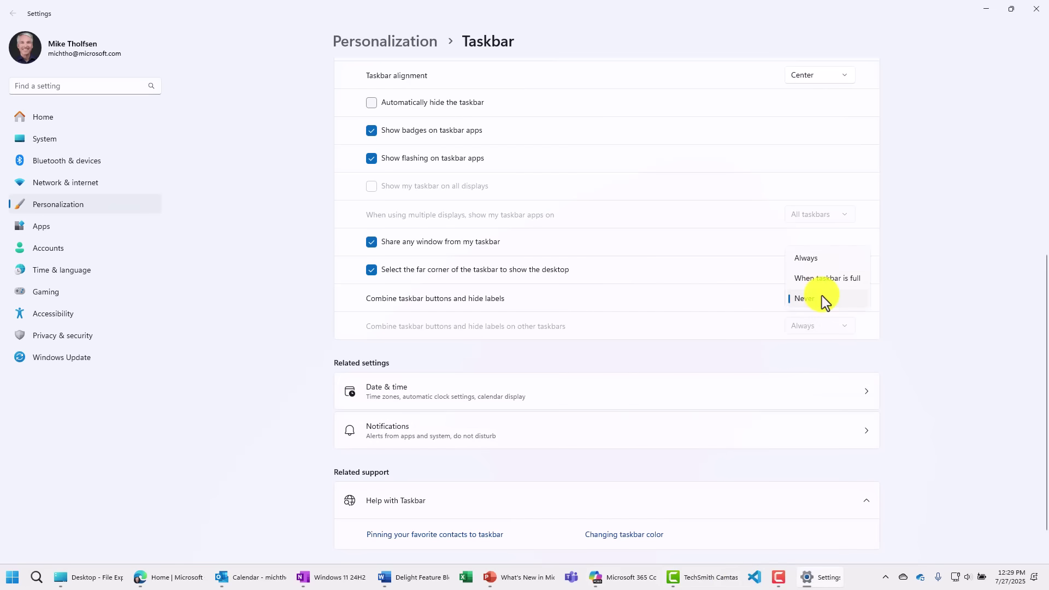
pyautogui.click(828, 259)
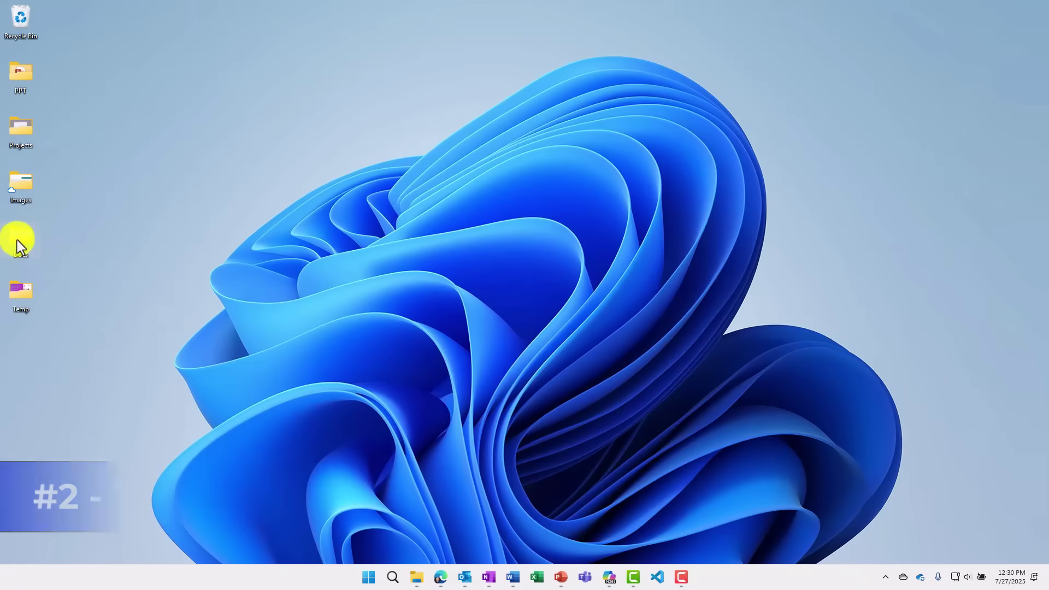
pyautogui.rightClick(18, 240)
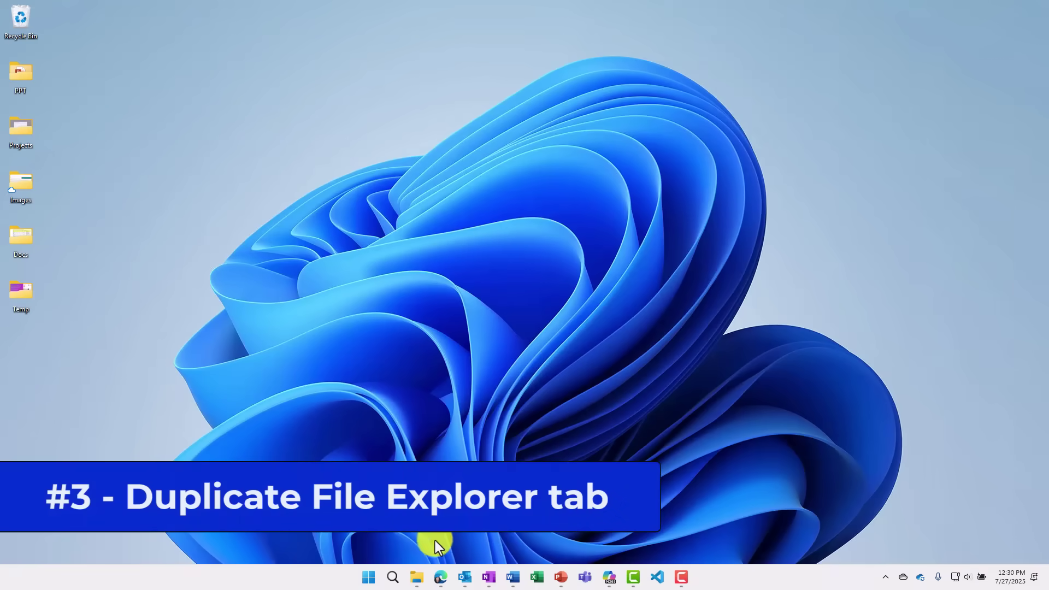
# Step: Open File Explorer, duplicate the Desktop tab, and switch between the original and duplicate
pyautogui.click(417, 578)
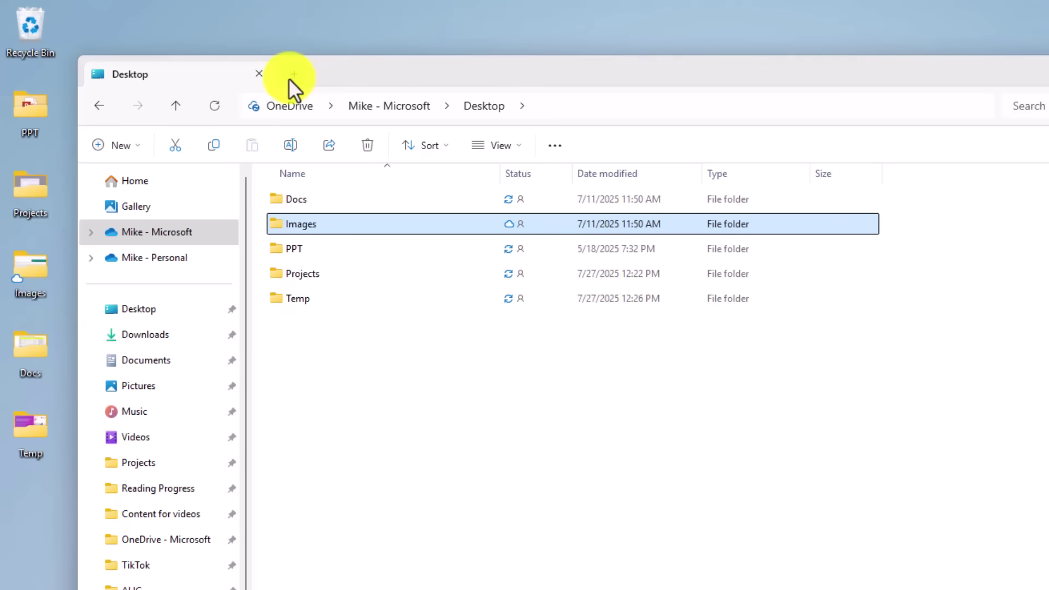
pyautogui.rightClick(203, 76)
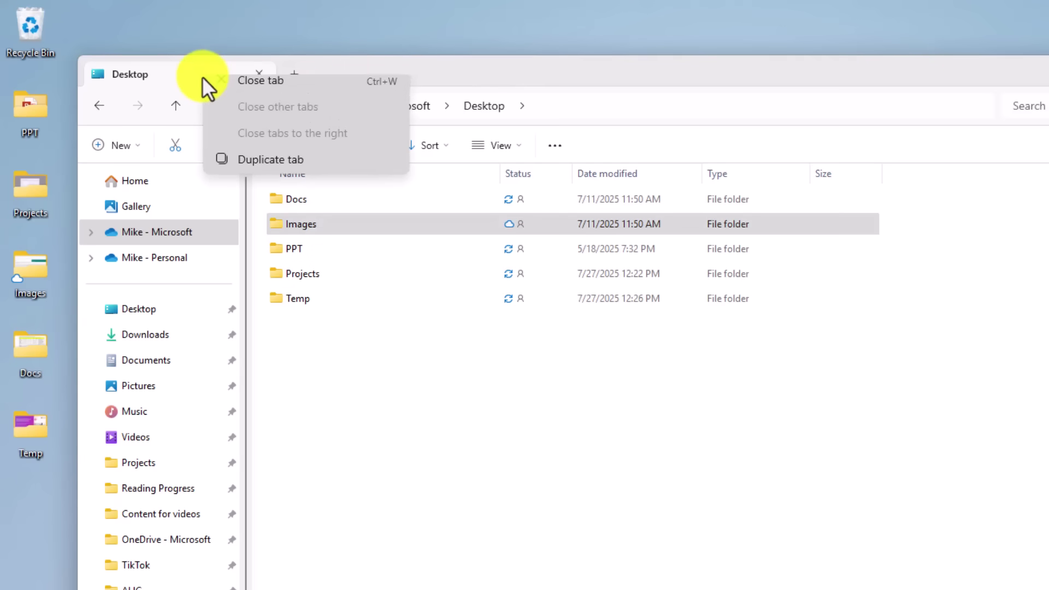
pyautogui.click(284, 172)
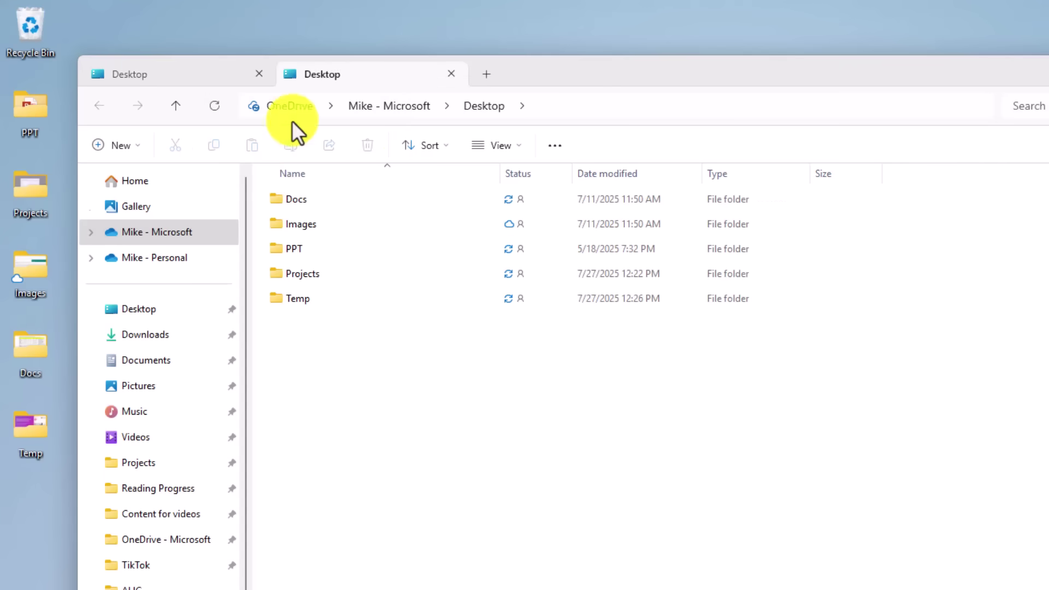
pyautogui.click(128, 236)
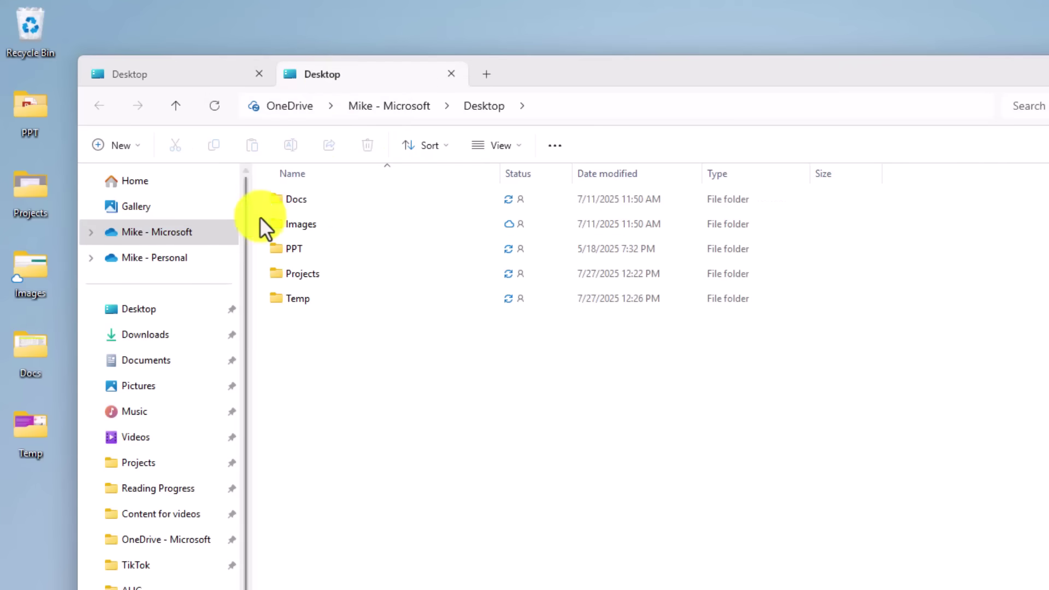
pyautogui.click(240, 75)
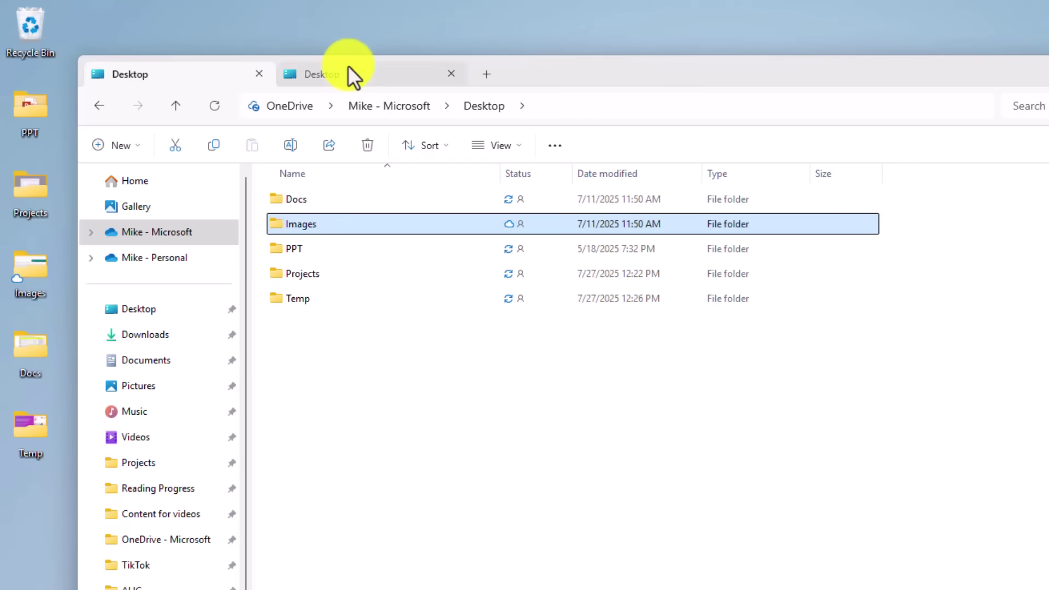
pyautogui.click(343, 75)
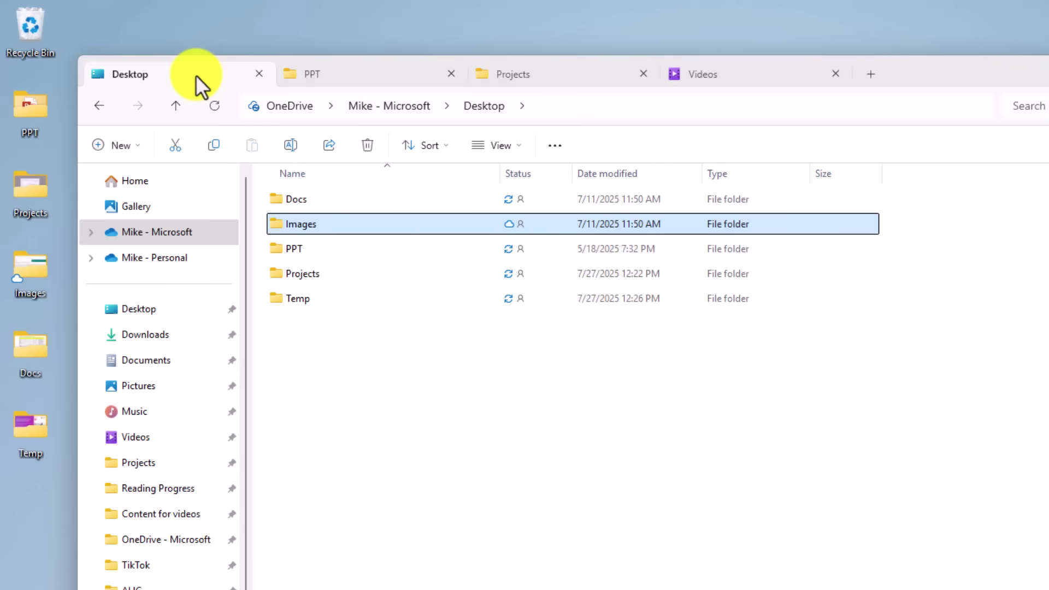
# Step: Move forward through the tabs to Videos with Ctrl+Tab, then back with Ctrl+Shift+Tab
pyautogui.hotkey('ctrl', 'Tab')
pyautogui.hotkey('ctrl', 'Tab')
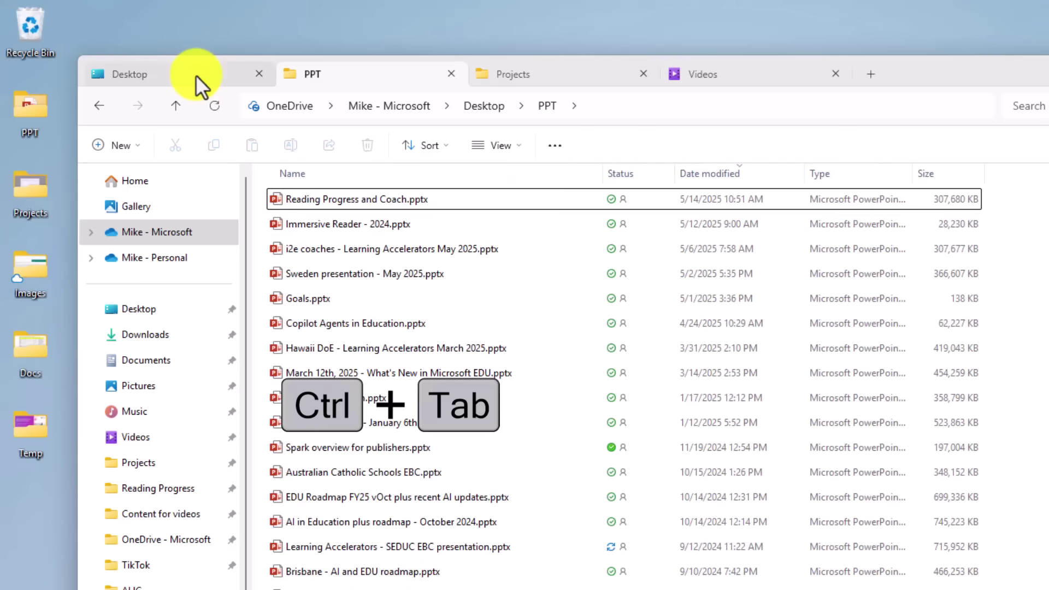
pyautogui.hotkey('ctrl', 'Tab')
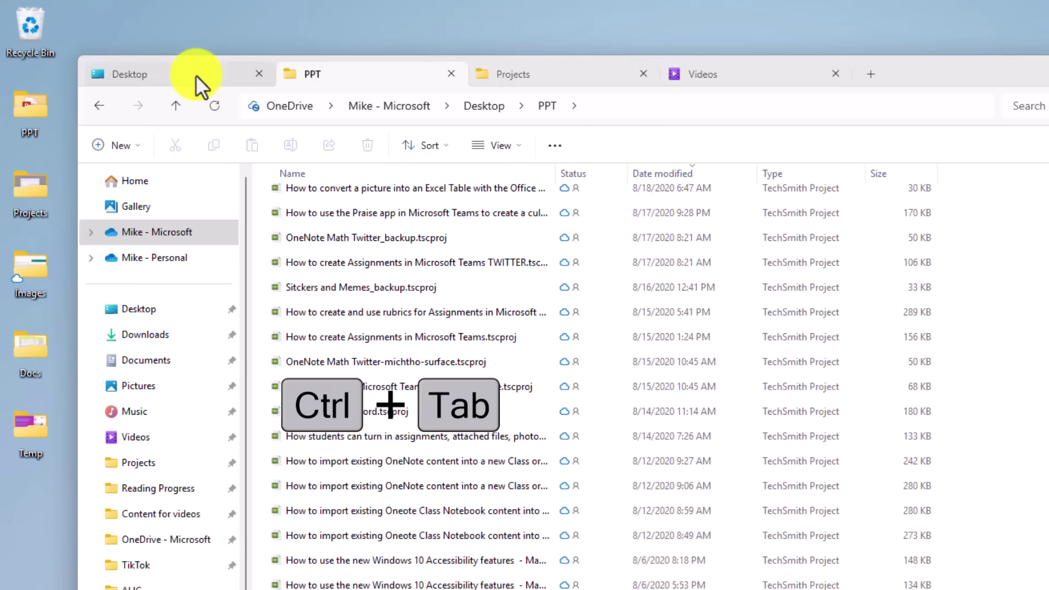
pyautogui.hotkey('ctrl', 'Tab')
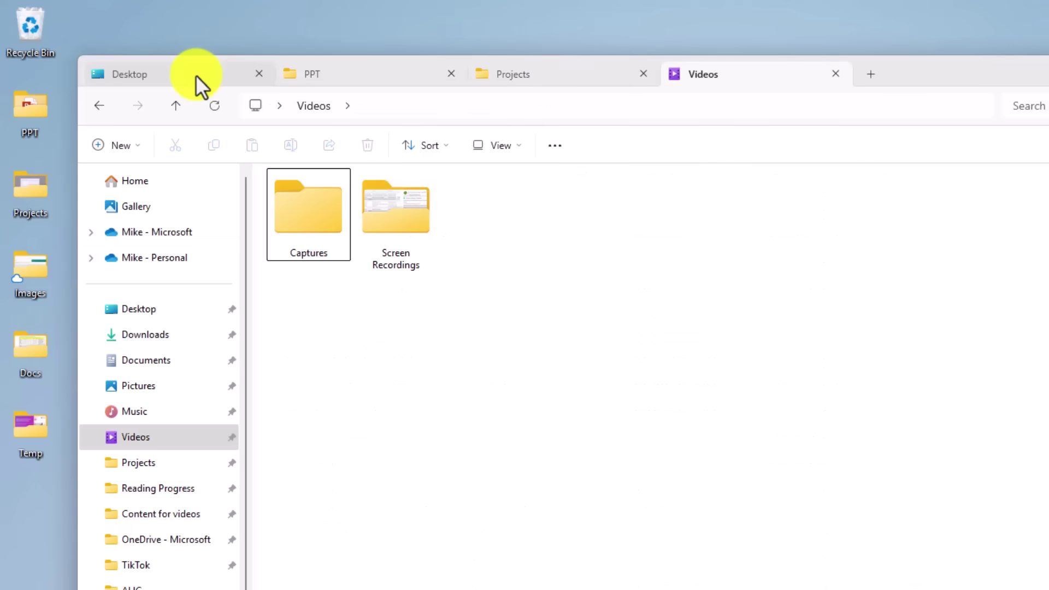
pyautogui.hotkey('ctrl', 'shift', 'Tab')
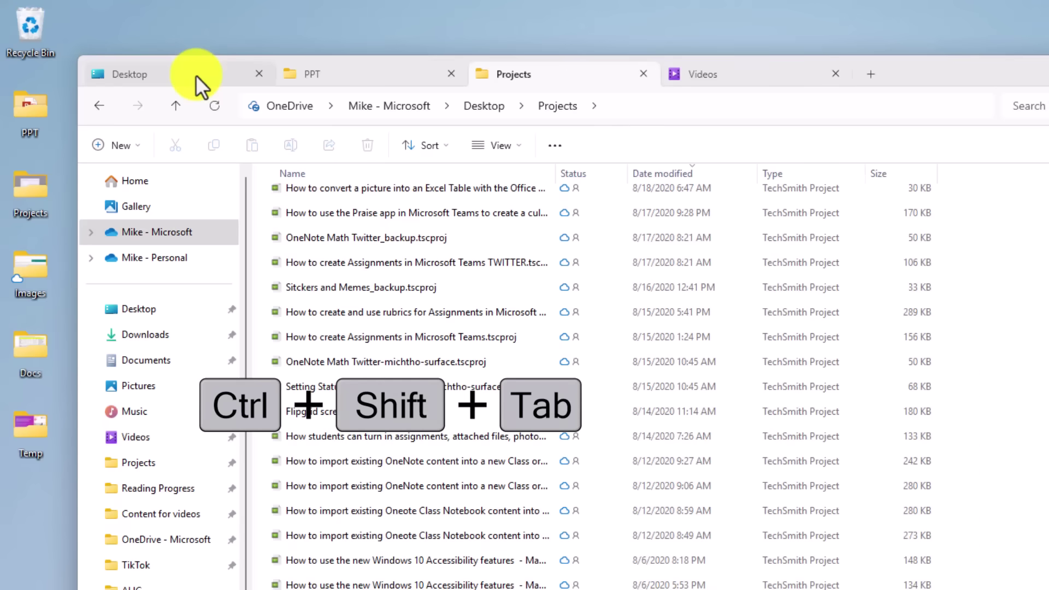
pyautogui.hotkey('ctrl', 'shift', 'Tab')
pyautogui.hotkey('ctrl', 'shift', 'Tab')
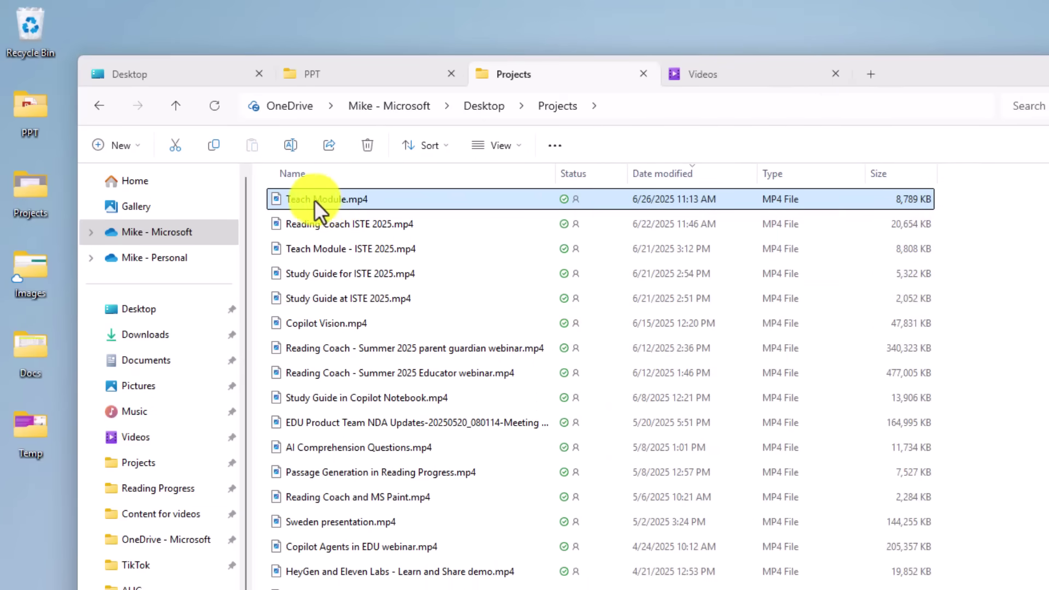
# Step: Drag Teach Module.mp4 onto the Desktop breadcrumb, then select the new icon on the desktop
pyautogui.moveTo(305, 199)
pyautogui.moveTo(306, 199); pyautogui.dragTo(490, 104)
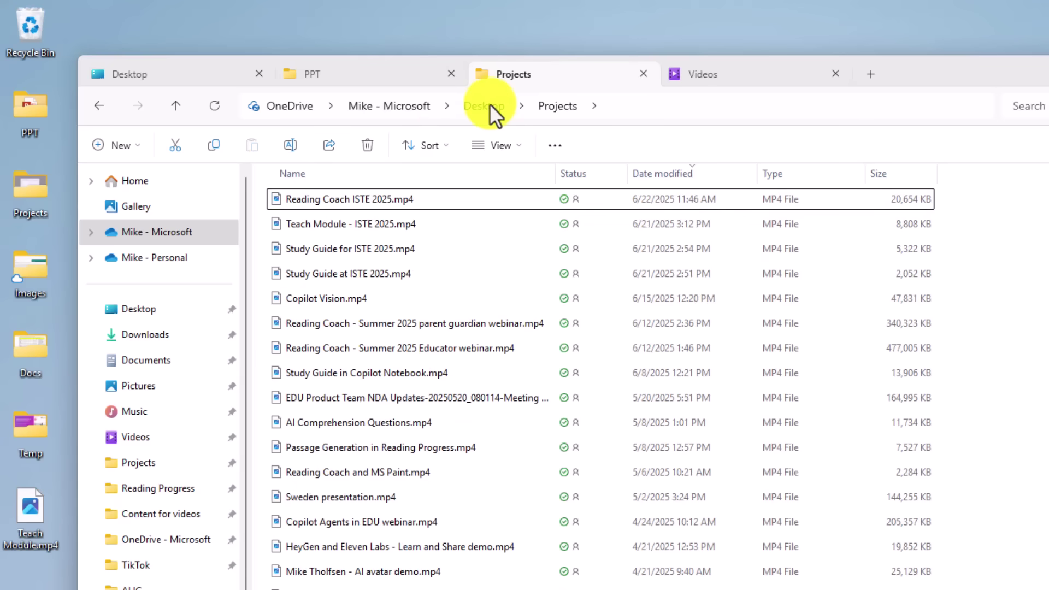
pyautogui.moveTo(902, 82); pyautogui.dragTo(1048, 83)
pyautogui.click(32, 525)
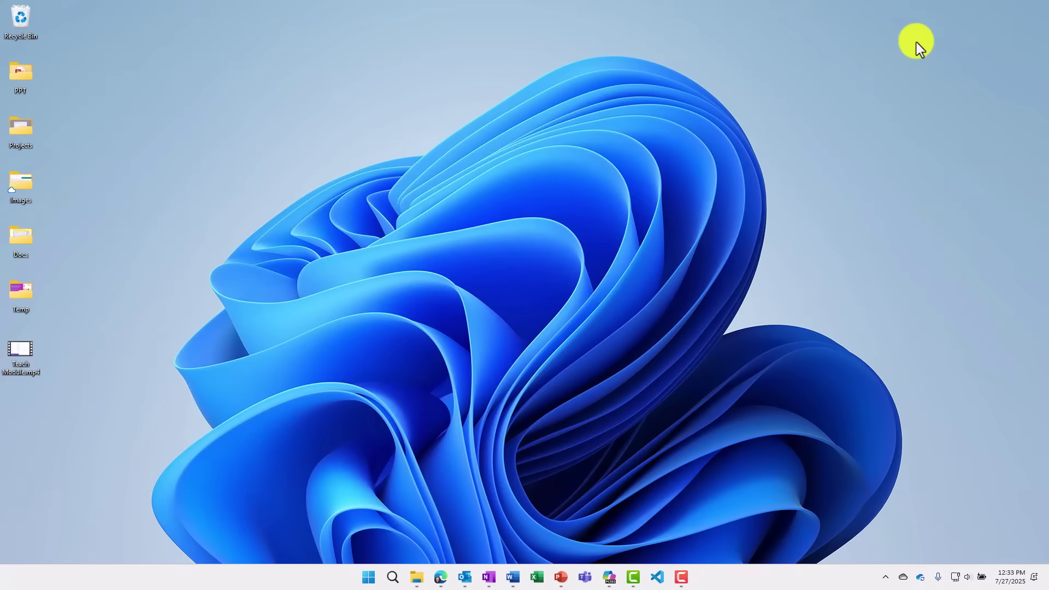
# Step: Open Settings with Win+I, go to System > Power & battery, and expand Energy saver
pyautogui.press('super+i')
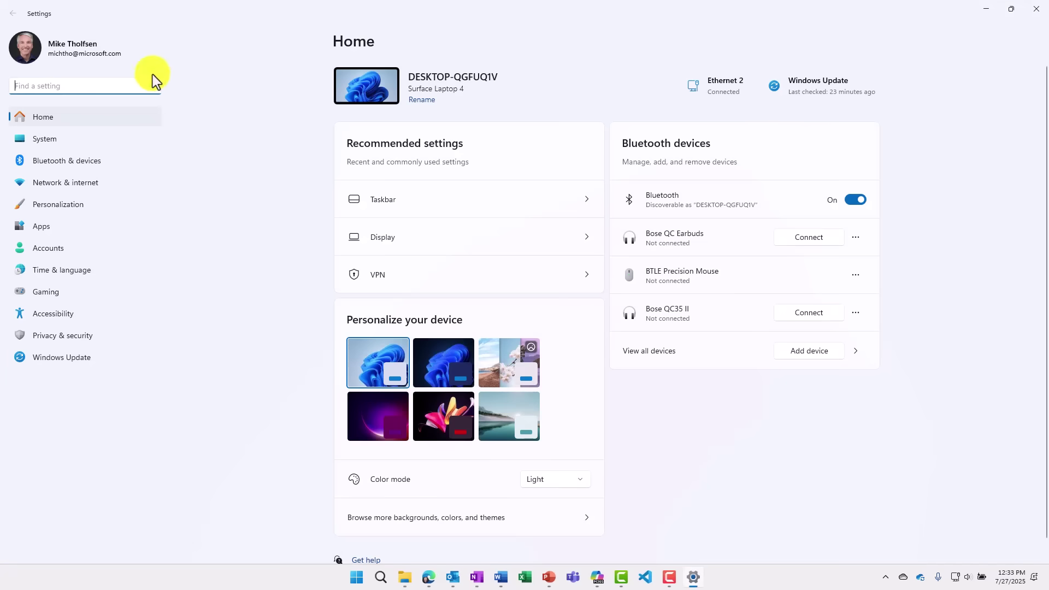
pyautogui.click(43, 136)
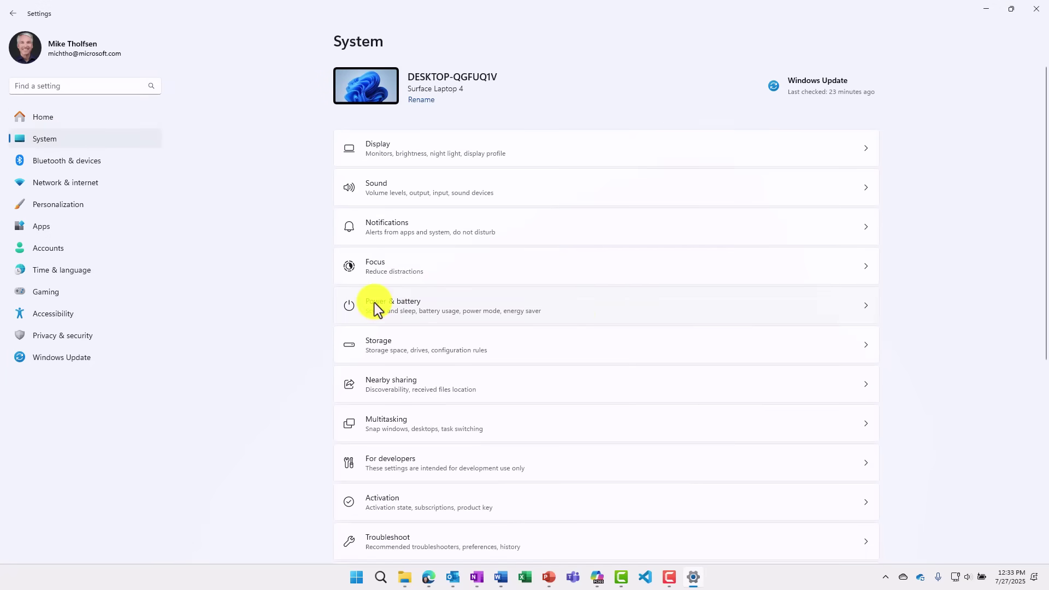
pyautogui.click(701, 306)
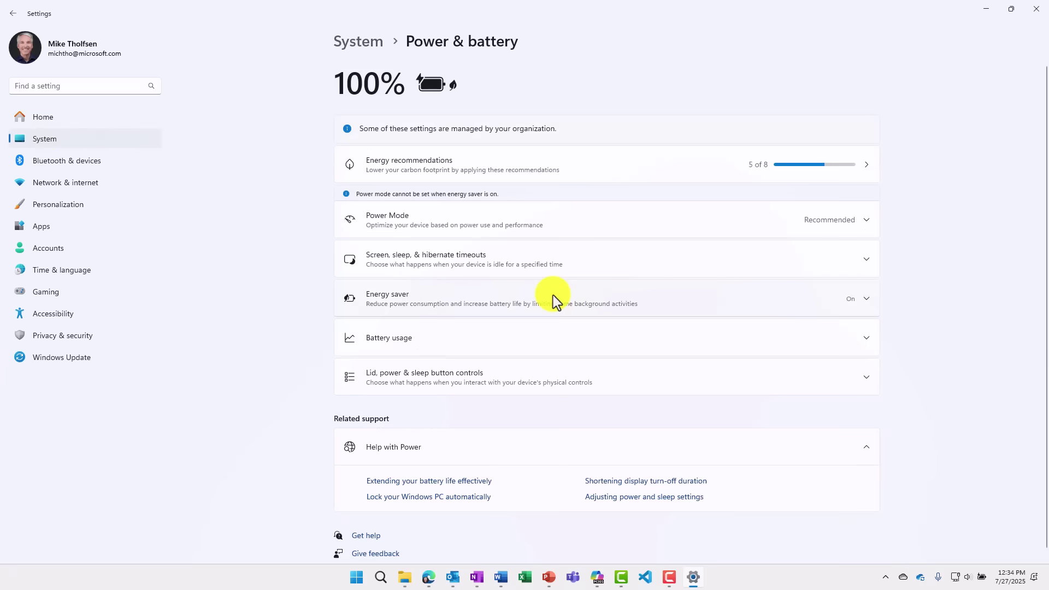
pyautogui.click(585, 297)
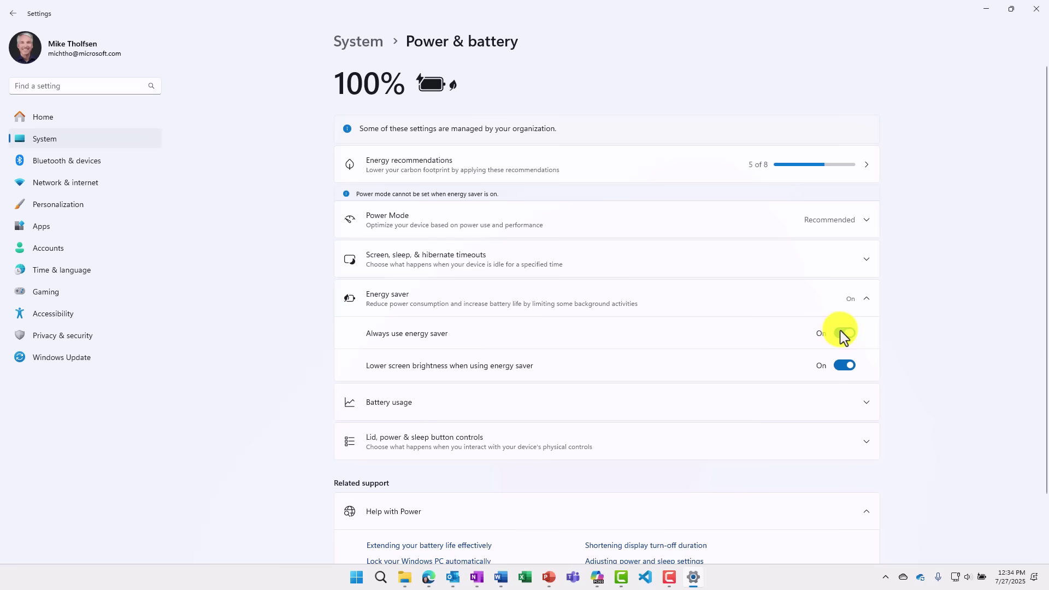
# Step: Turn Always use energy saver off, keep the auto-on level at 20%, then switch it back on
pyautogui.click(842, 332)
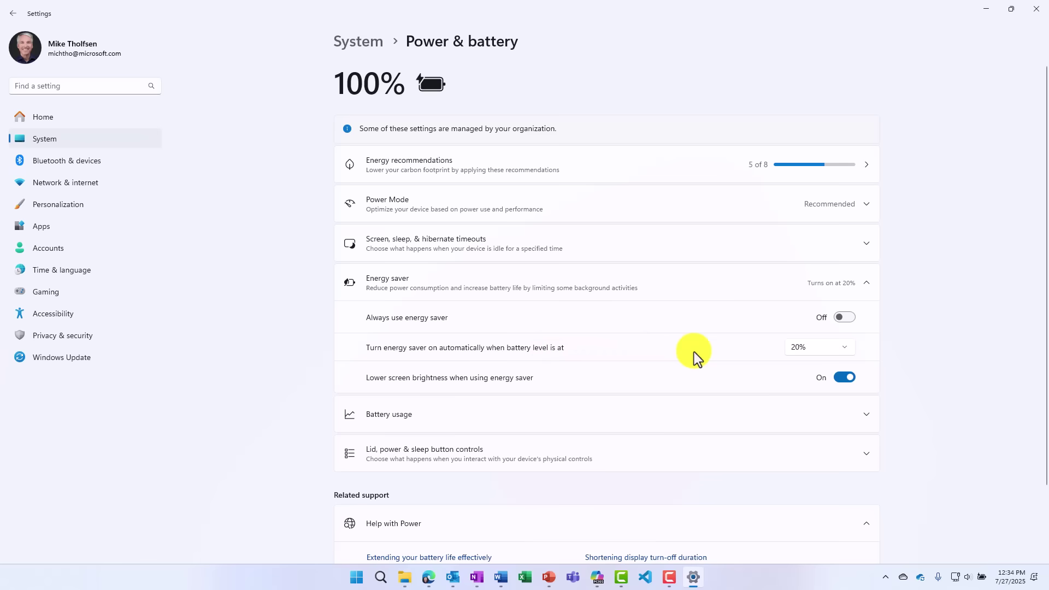
pyautogui.click(817, 346)
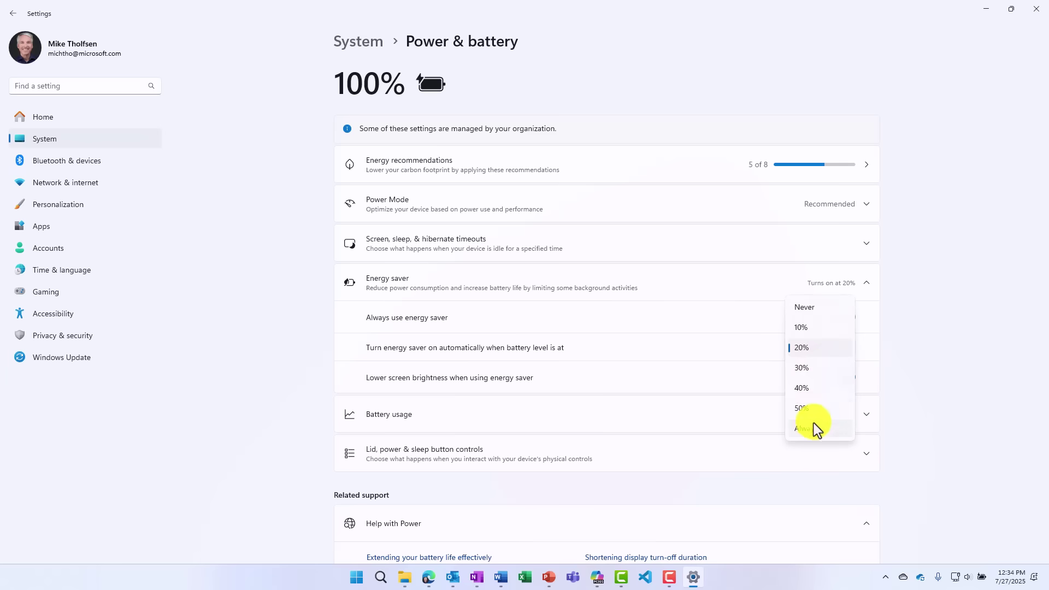
pyautogui.click(826, 344)
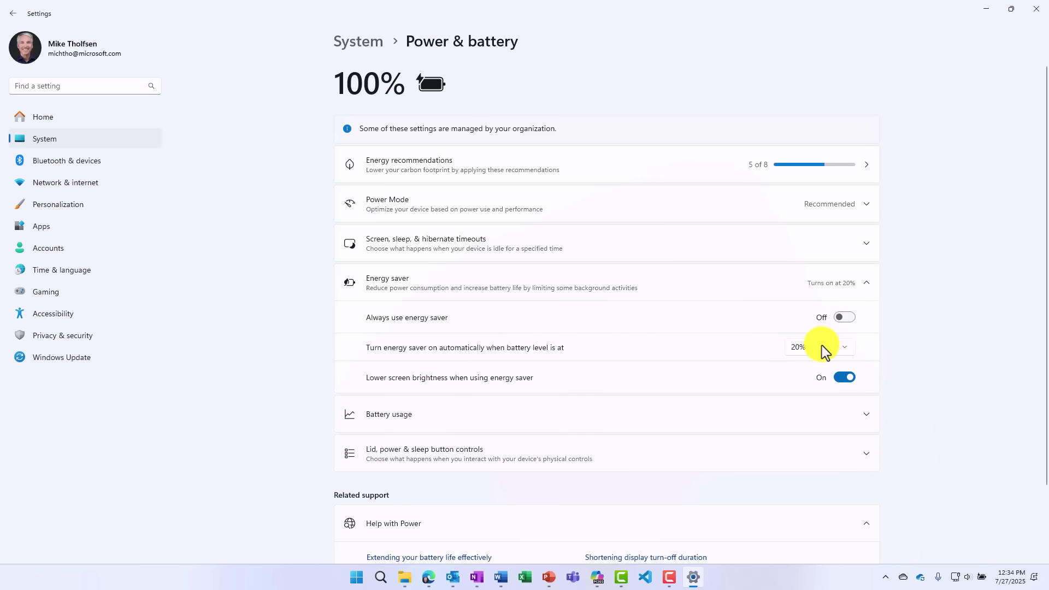
pyautogui.click(844, 317)
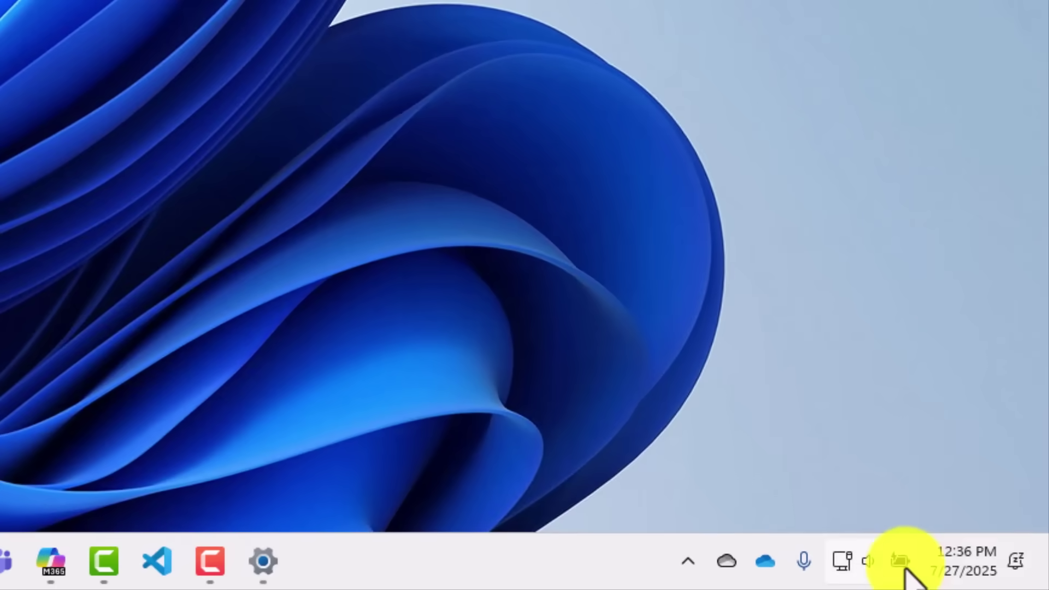
pyautogui.moveTo(898, 568)
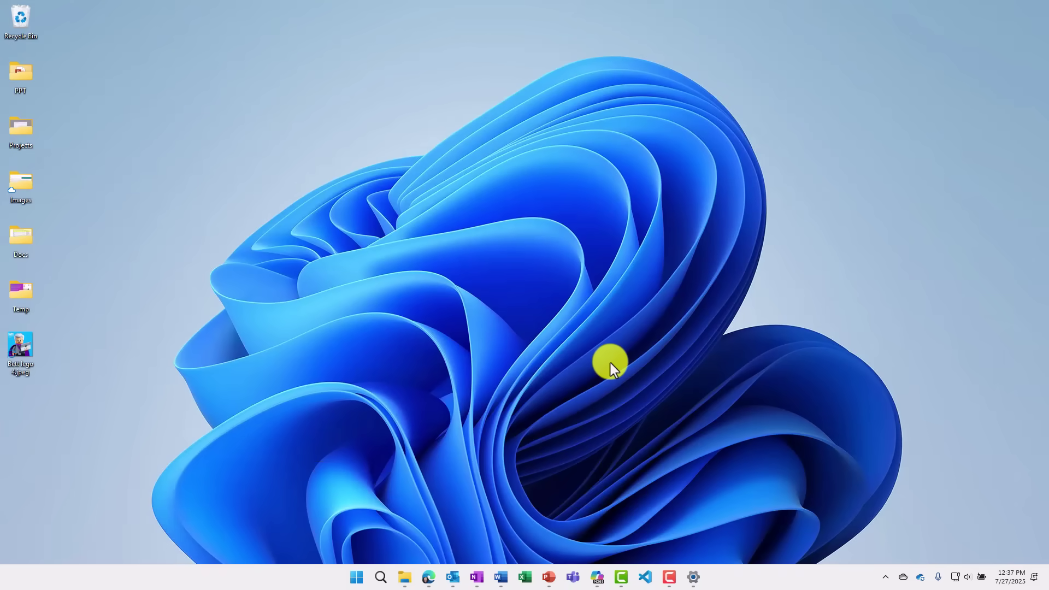
# Step: Launch Paint from search and open the image Bett lego 4.jpeg
pyautogui.press('super')
pyautogui.write('paint')
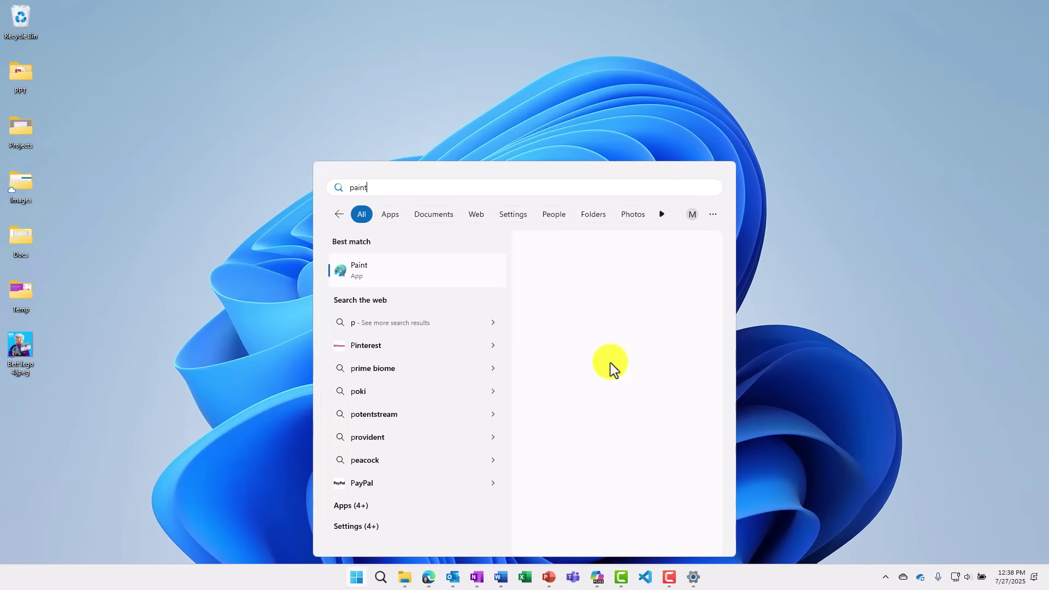
pyautogui.press('Return')
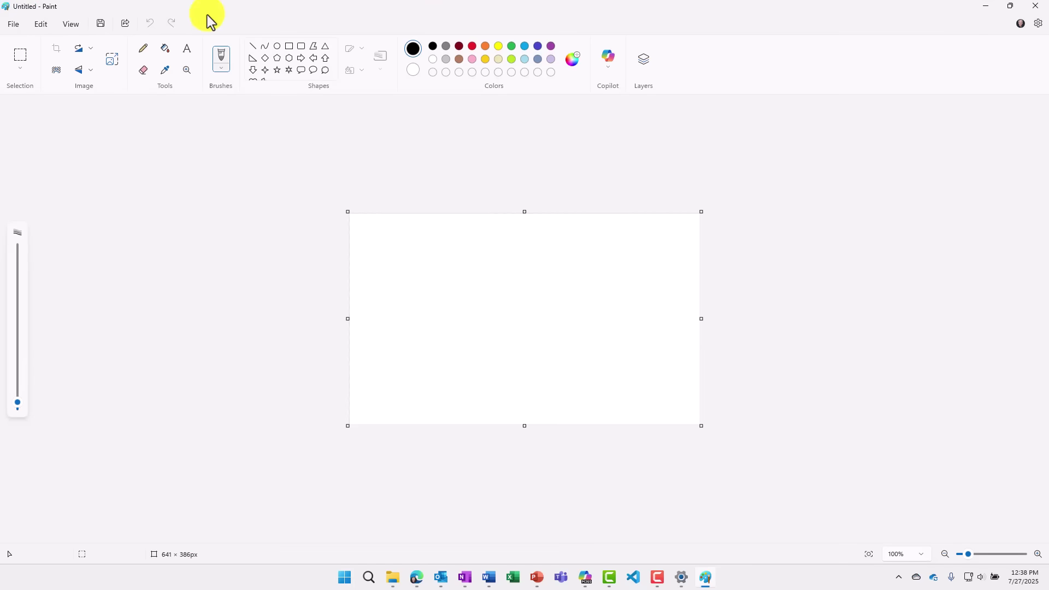
pyautogui.click(13, 25)
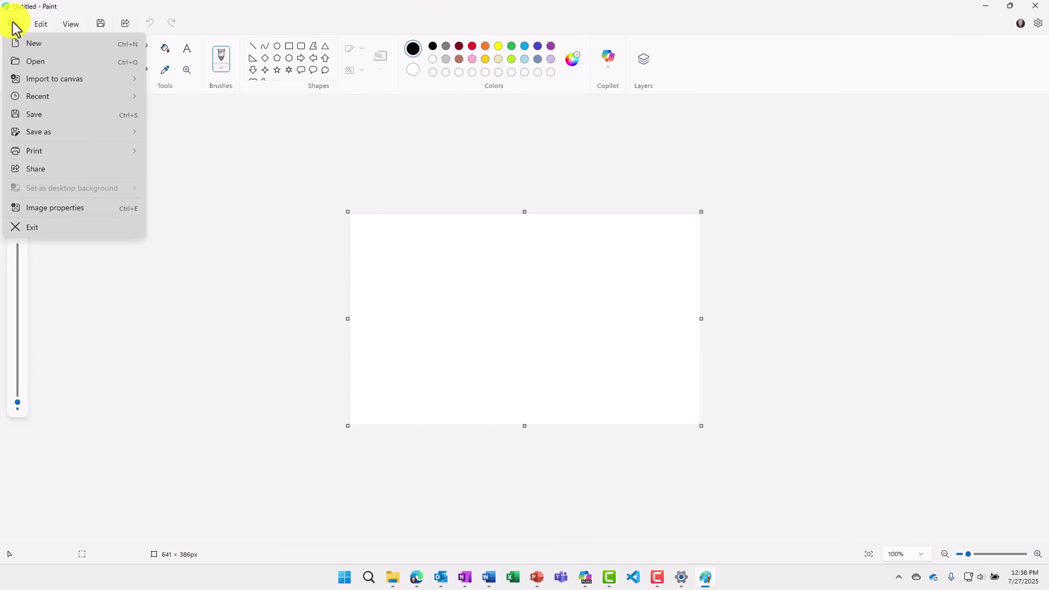
pyautogui.click(38, 61)
pyautogui.doubleClick(164, 186)
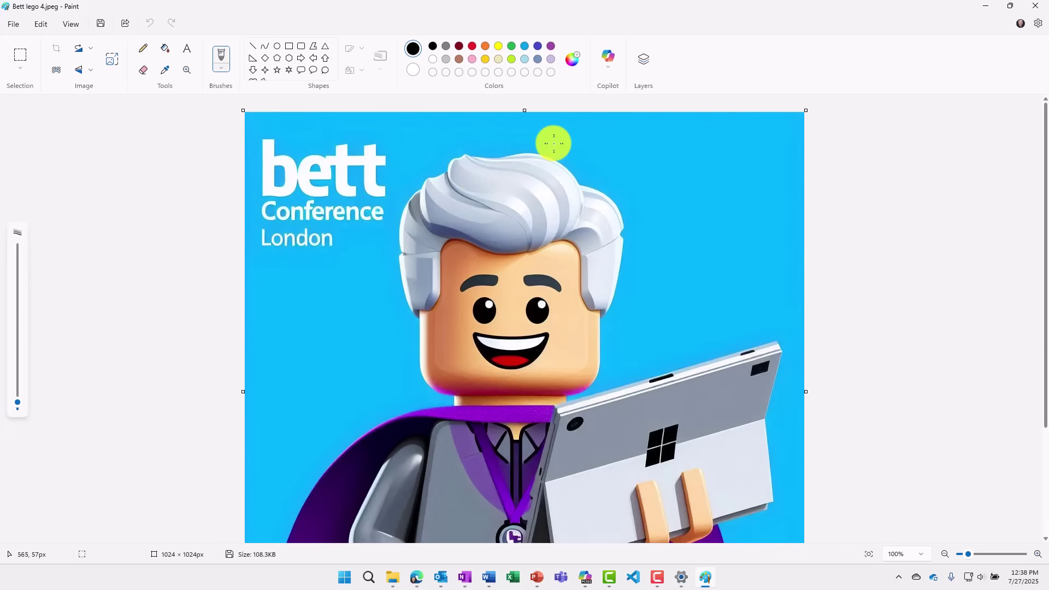
# Step: Use Copilot's Generative erase with a resized brush to remove the bett Conference London logo
pyautogui.click(609, 66)
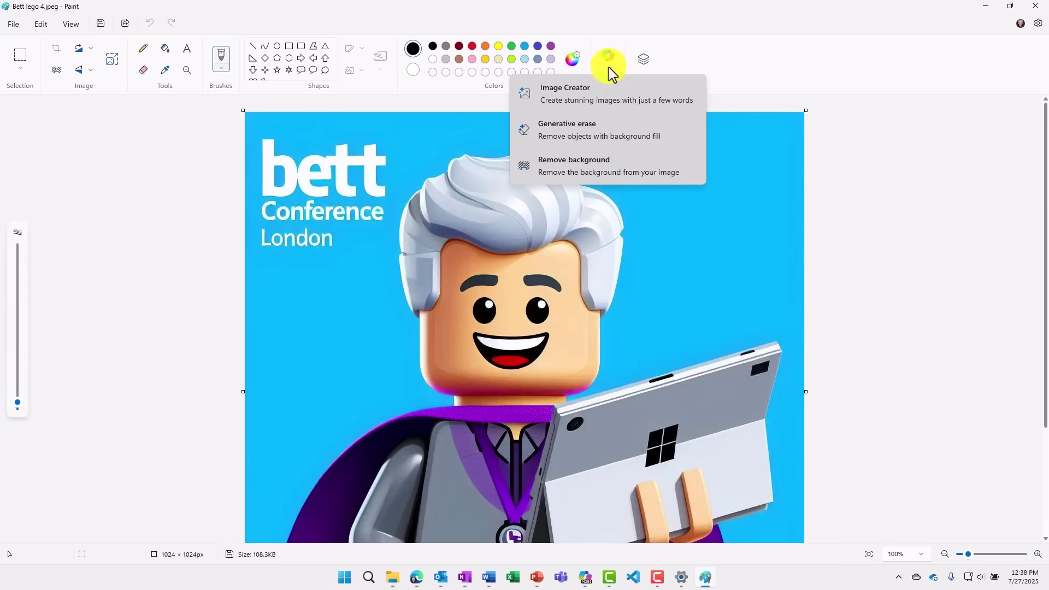
pyautogui.click(640, 127)
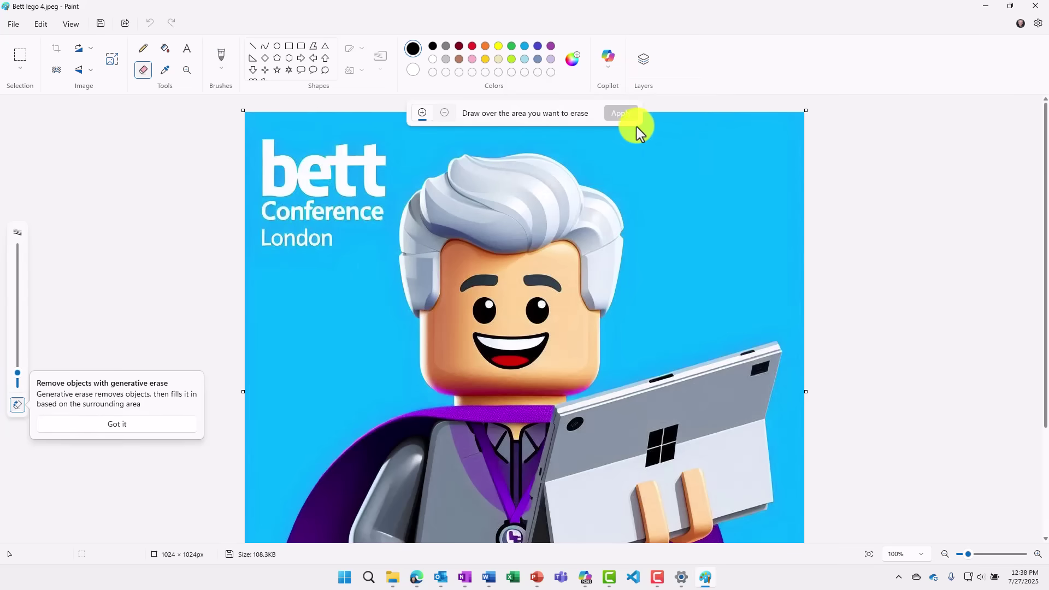
pyautogui.click(108, 427)
pyautogui.moveTo(18, 376); pyautogui.dragTo(16, 273)
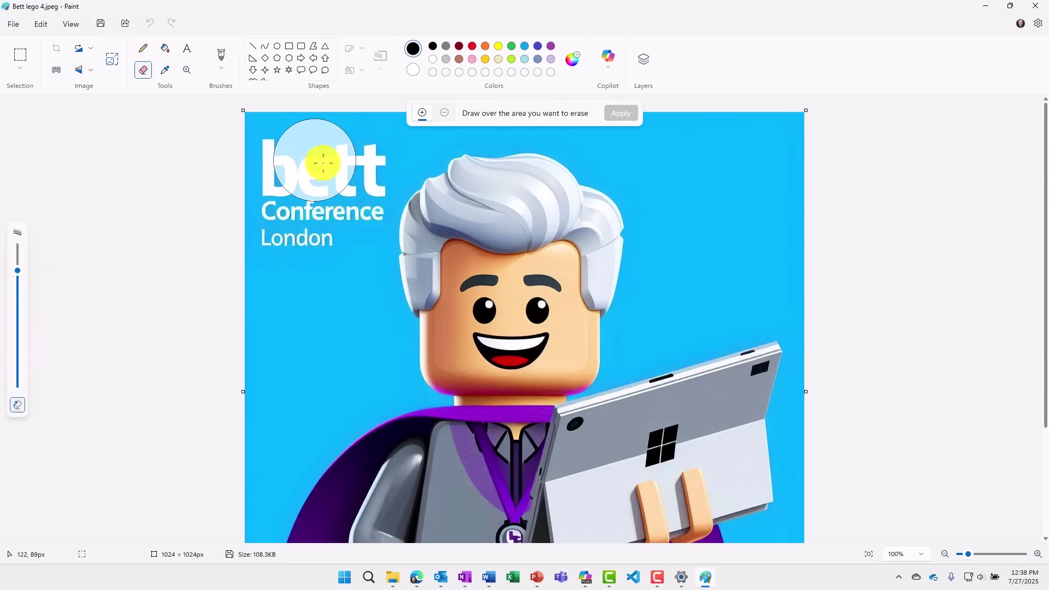
pyautogui.moveTo(17, 271); pyautogui.dragTo(17, 377)
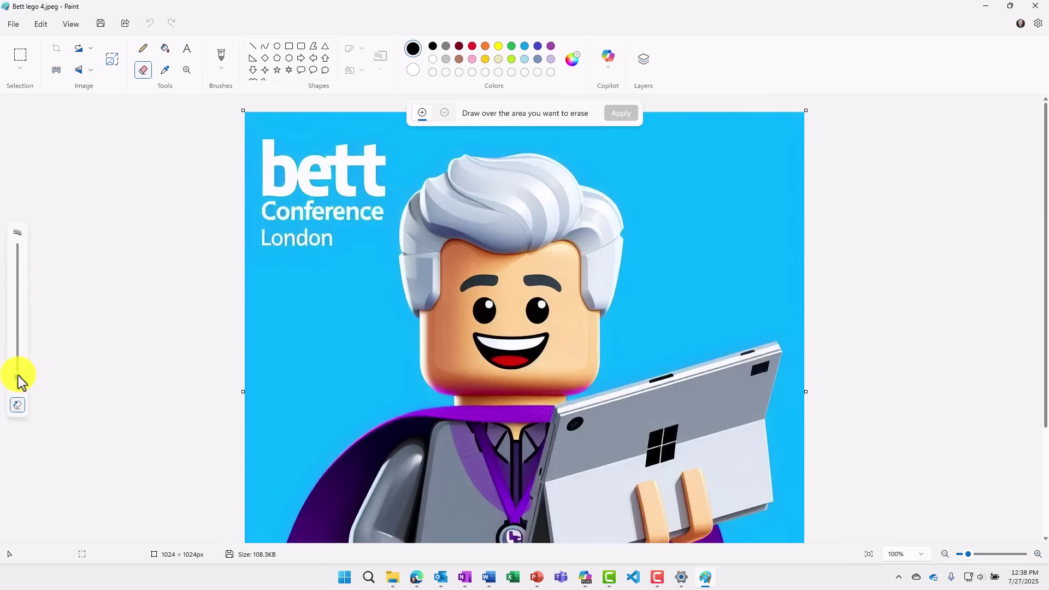
pyautogui.moveTo(18, 376); pyautogui.dragTo(18, 277)
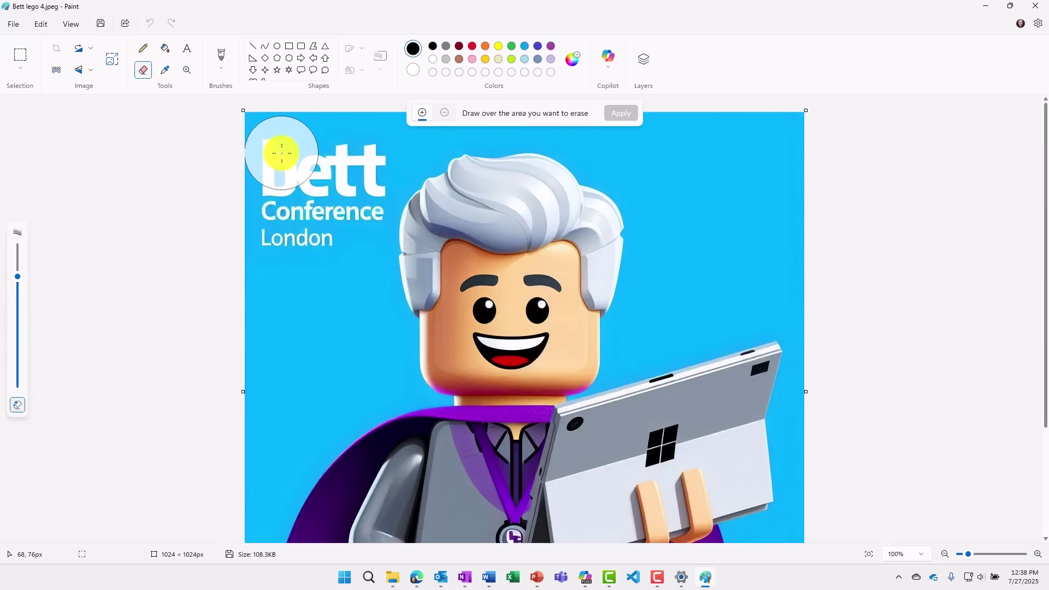
pyautogui.moveTo(276, 152)
pyautogui.mouseDown()
pyautogui.moveTo(301, 234)
pyautogui.moveTo(347, 157)
pyautogui.moveTo(360, 173)
pyautogui.moveTo(353, 223)
pyautogui.moveTo(323, 234)
pyautogui.mouseUp()
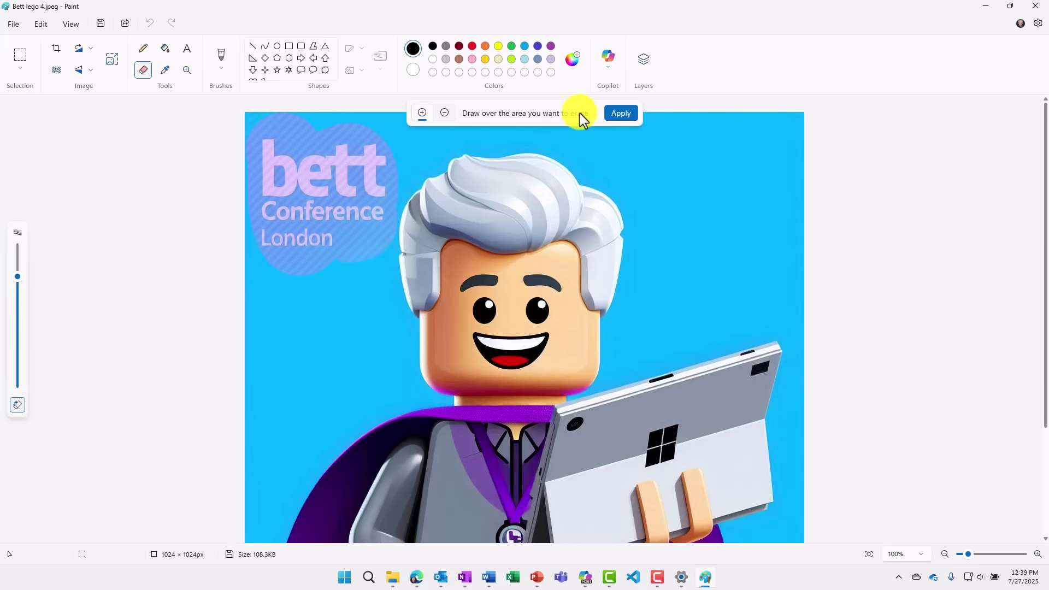
pyautogui.click(621, 114)
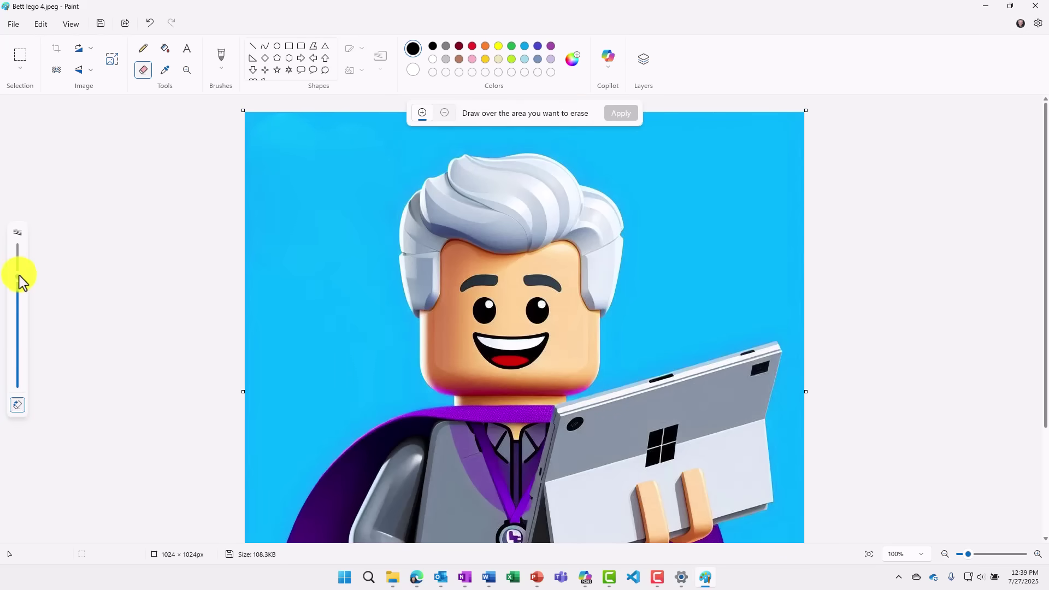
# Step: Set the erase brush to 74px, mark the figure's eyes, and apply the generative erase
pyautogui.moveTo(19, 278); pyautogui.dragTo(21, 325)
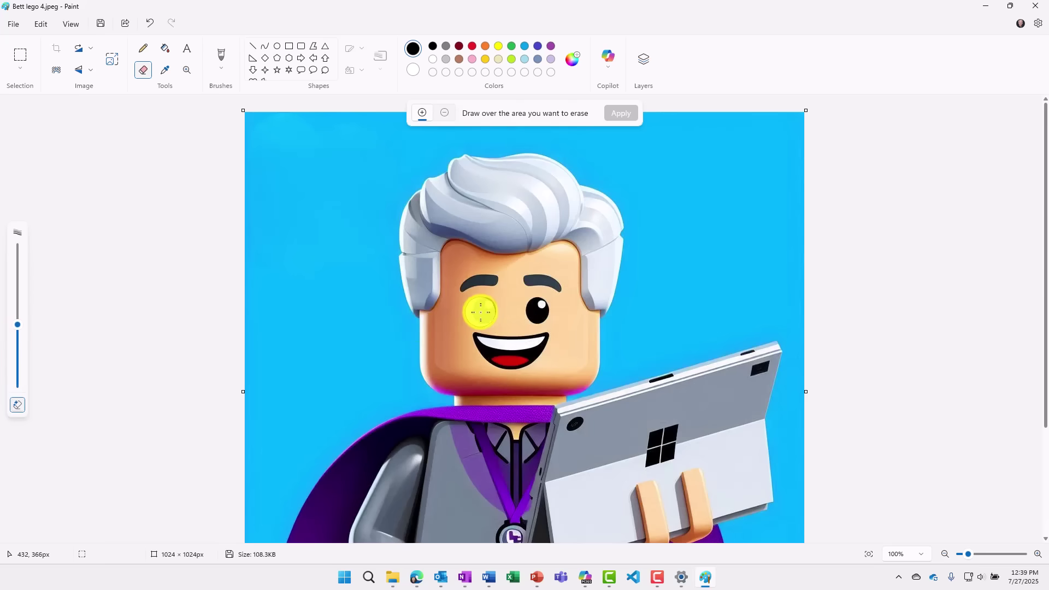
pyautogui.click(485, 310)
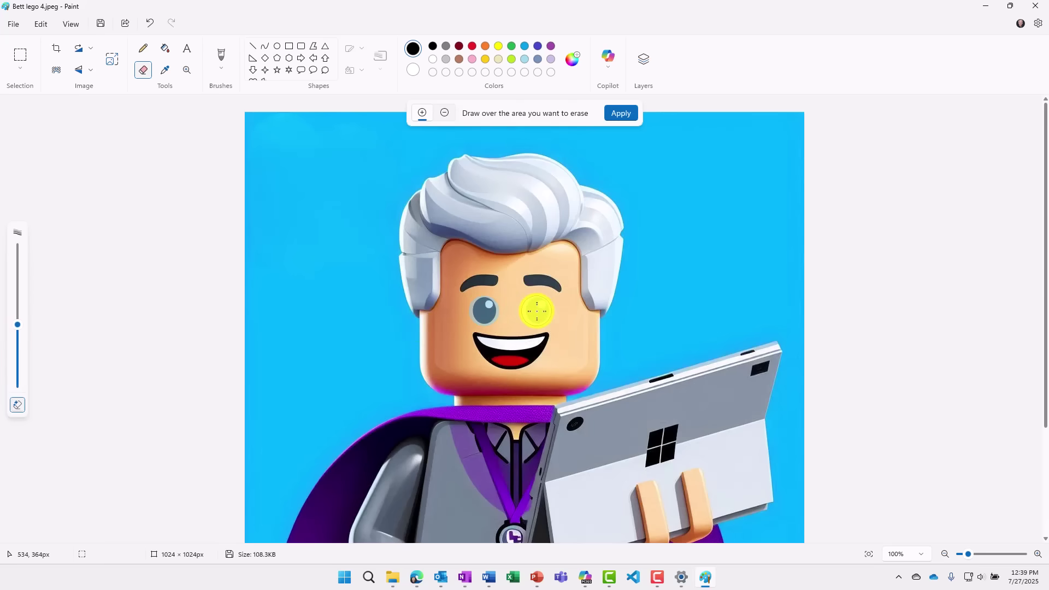
pyautogui.click(615, 117)
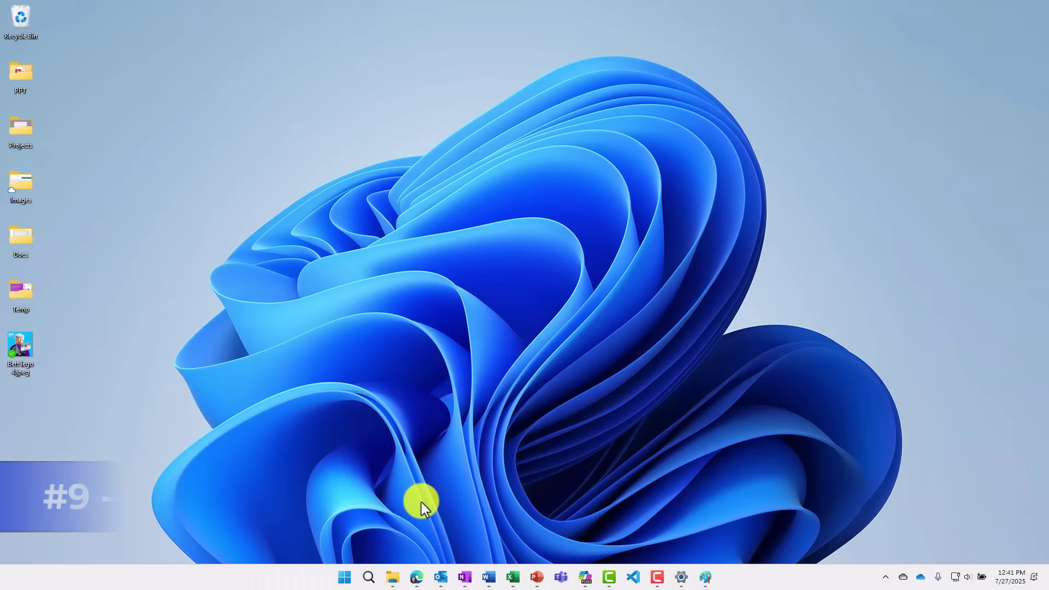
# Step: Launch Snipping Tool from search, then enlarge and reposition its window
pyautogui.press('super')
pyautogui.write('snipping')
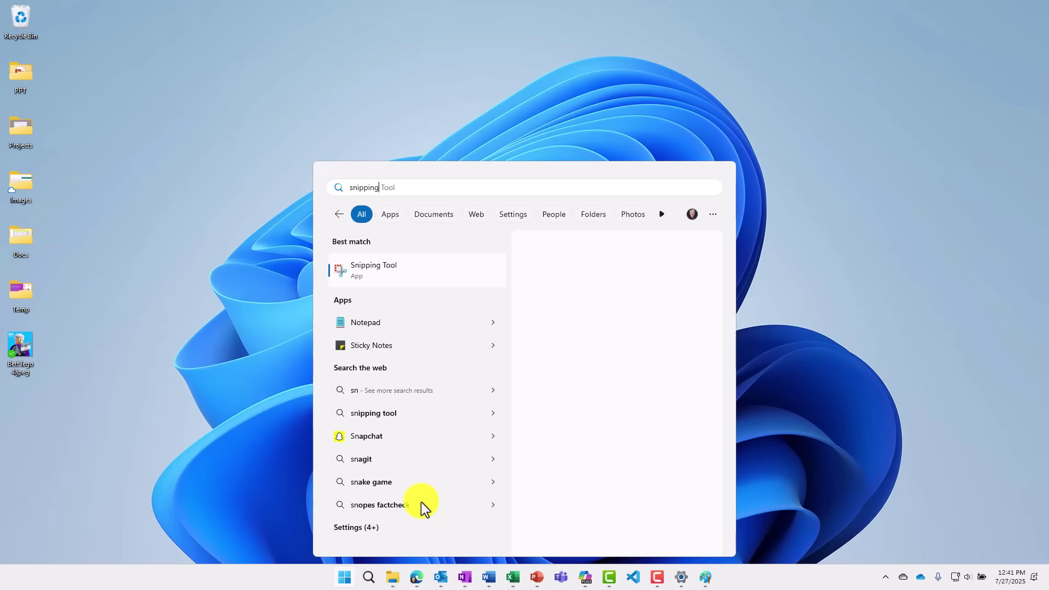
pyautogui.press('Return')
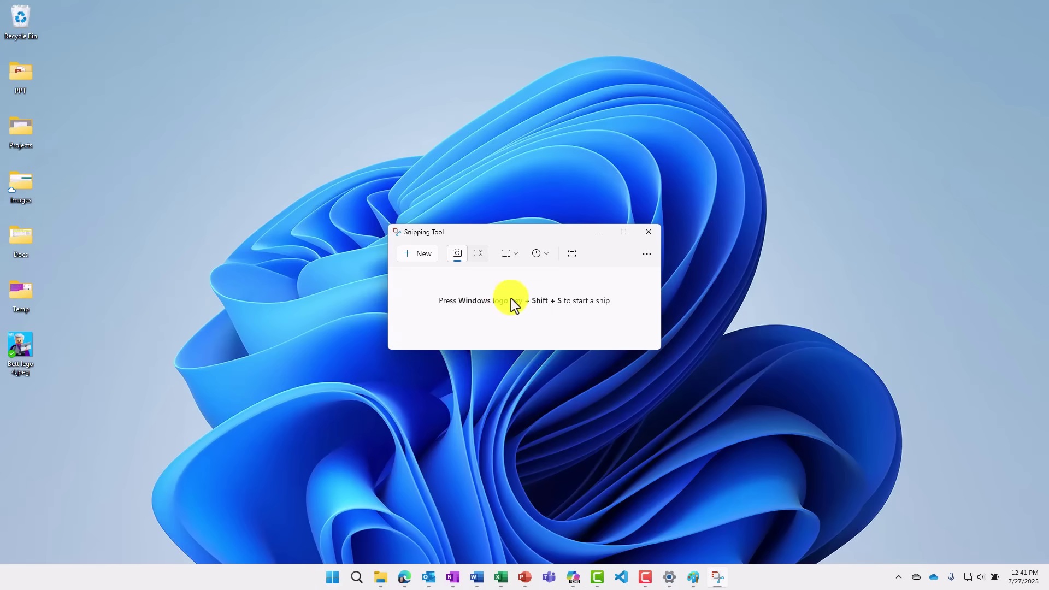
pyautogui.moveTo(662, 352); pyautogui.dragTo(910, 560)
pyautogui.moveTo(642, 231); pyautogui.dragTo(637, 214)
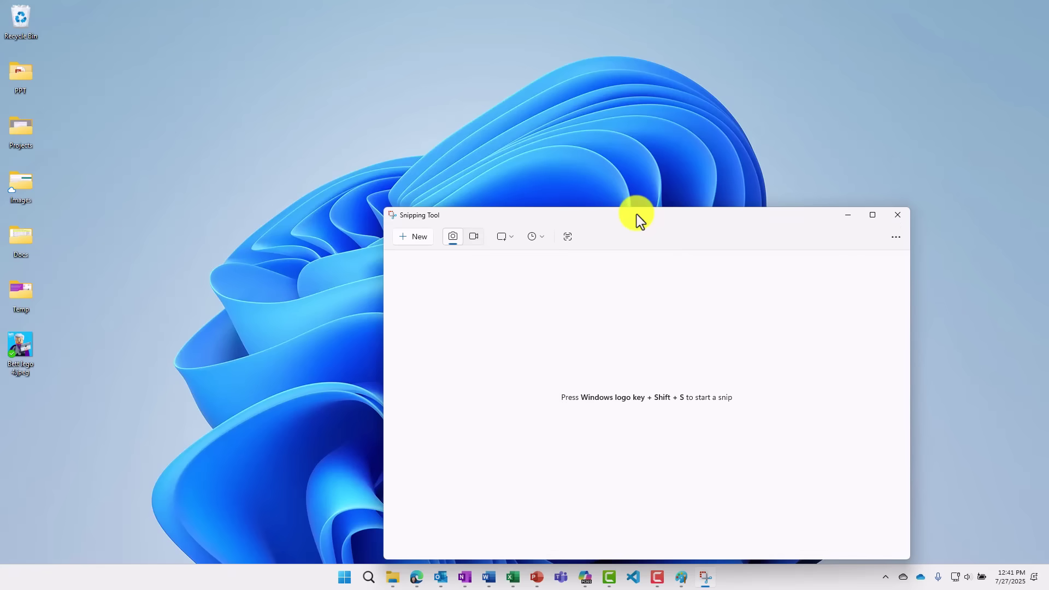
# Step: With the 7 Excel tips workbook visible, snip a rectangle around the inventory table
pyautogui.click(512, 578)
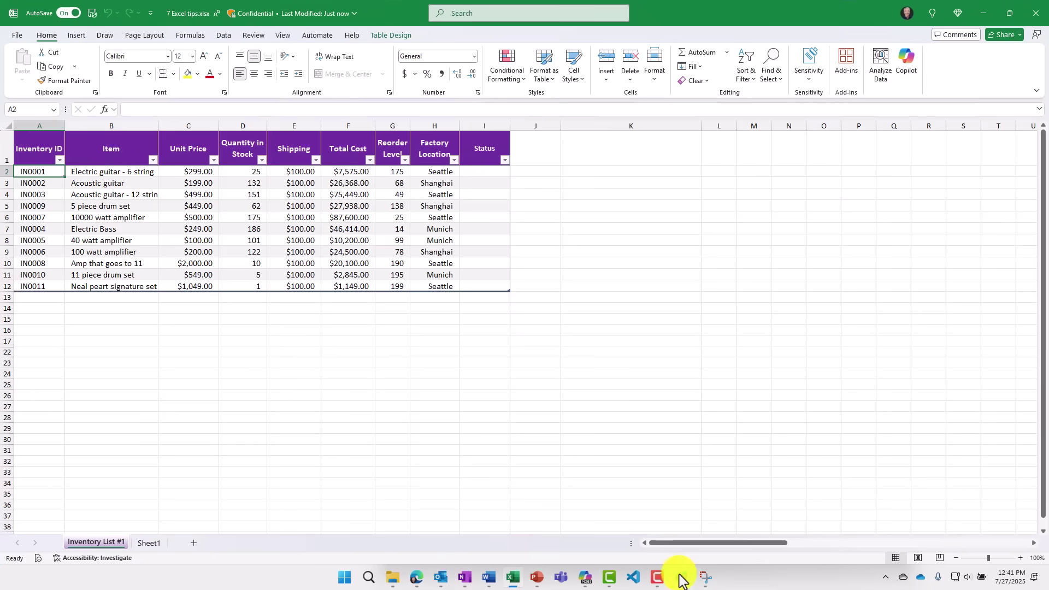
pyautogui.click(705, 580)
pyautogui.click(410, 237)
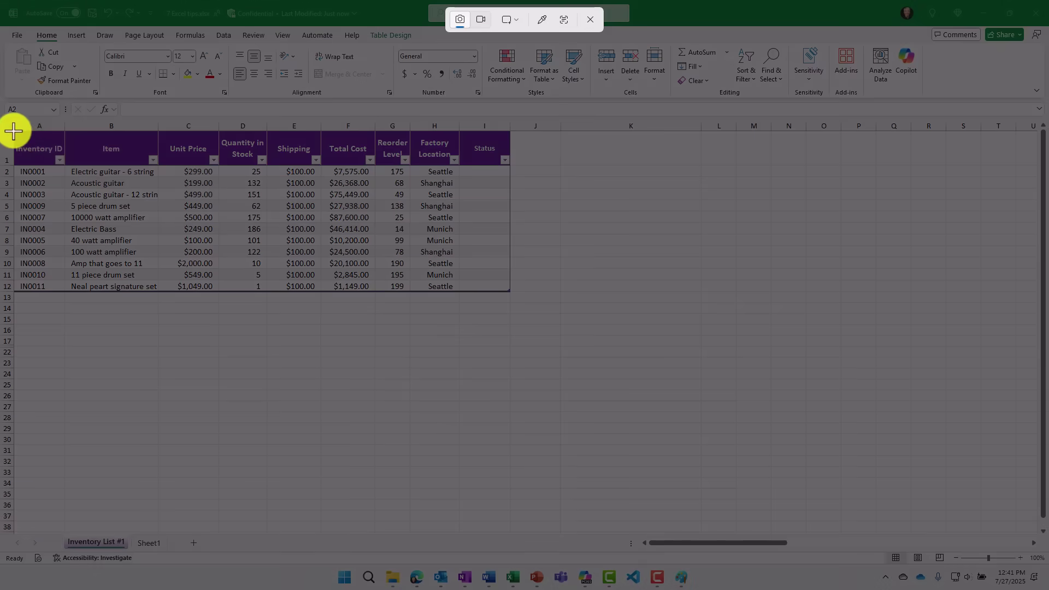
pyautogui.moveTo(14, 129); pyautogui.dragTo(511, 293)
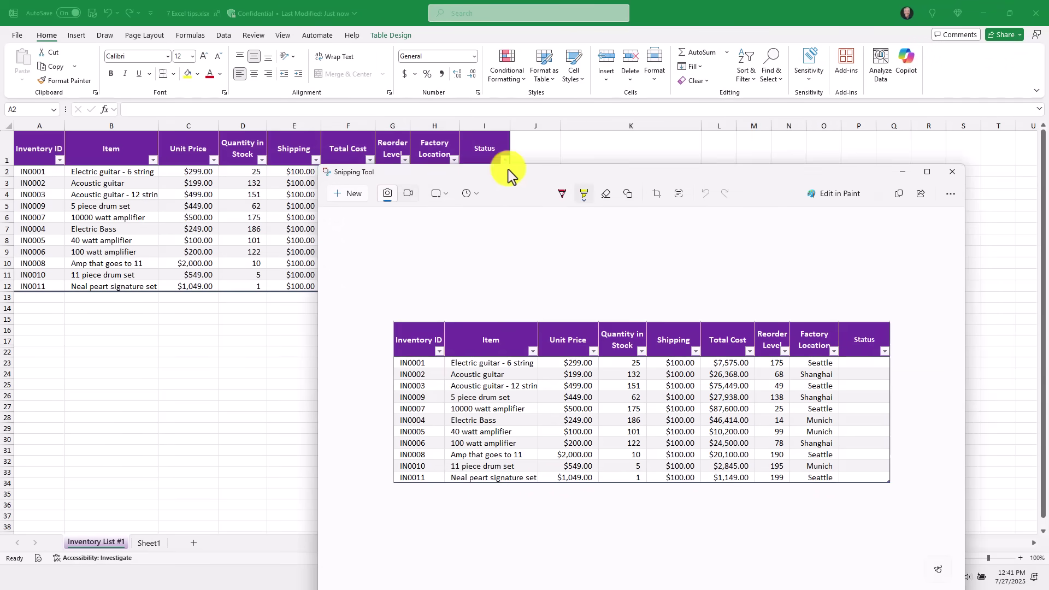
# Step: Move the capture window up-left and turn on Text actions to recognise the table's text
pyautogui.moveTo(508, 170); pyautogui.dragTo(386, 124)
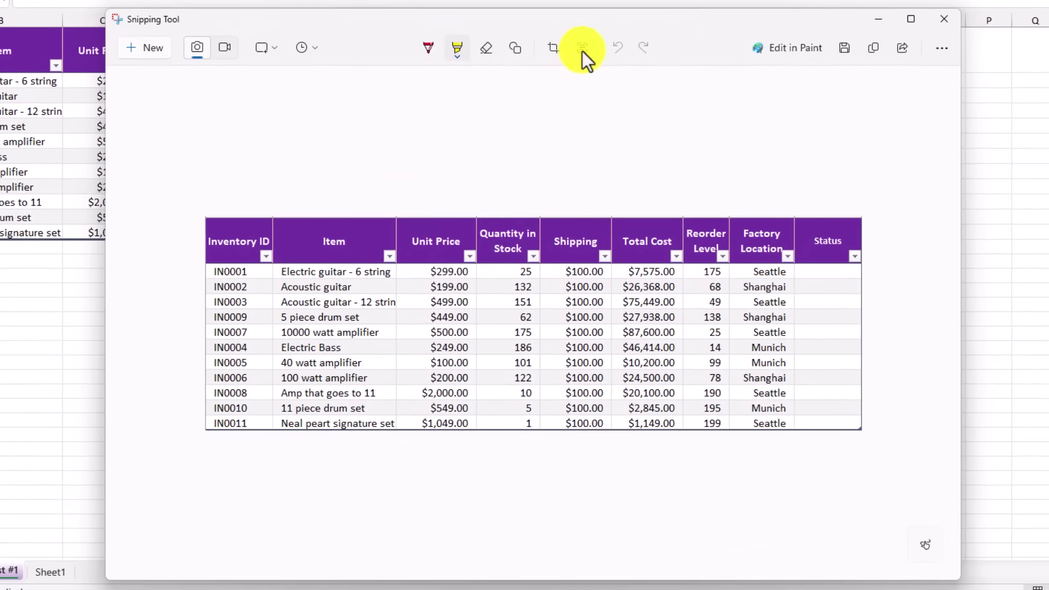
pyautogui.click(584, 51)
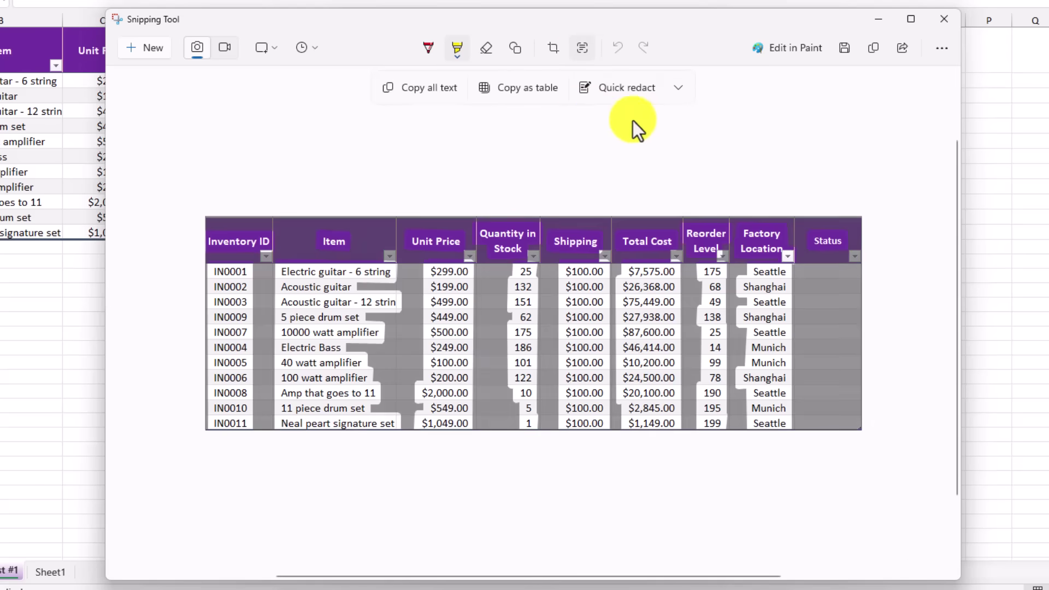
pyautogui.click(539, 86)
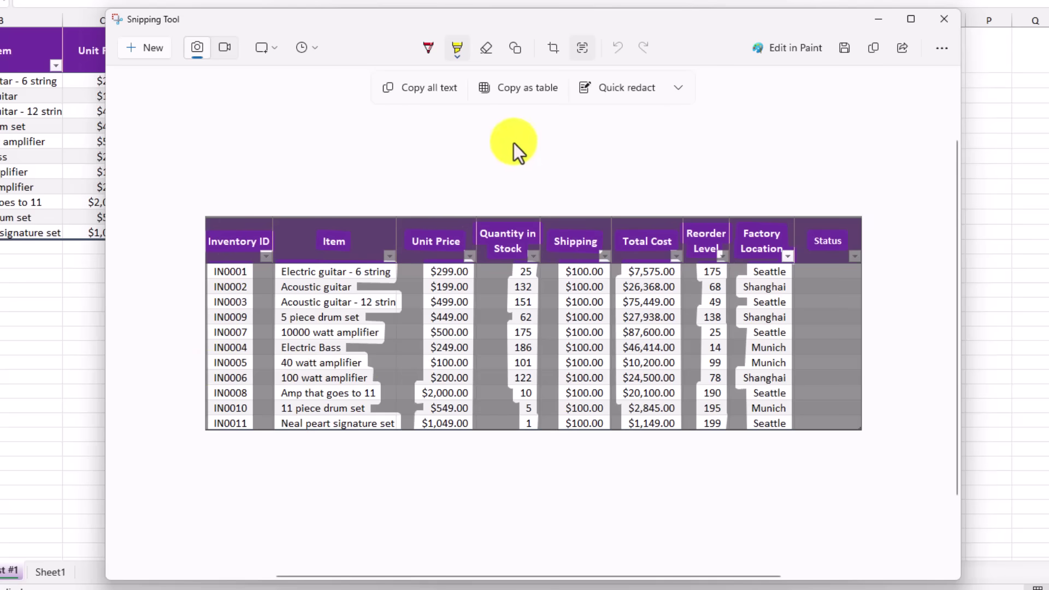
# Step: Paste the captured inventory table into the OneNote page and widen it so no cells wrap
pyautogui.click(538, 90)
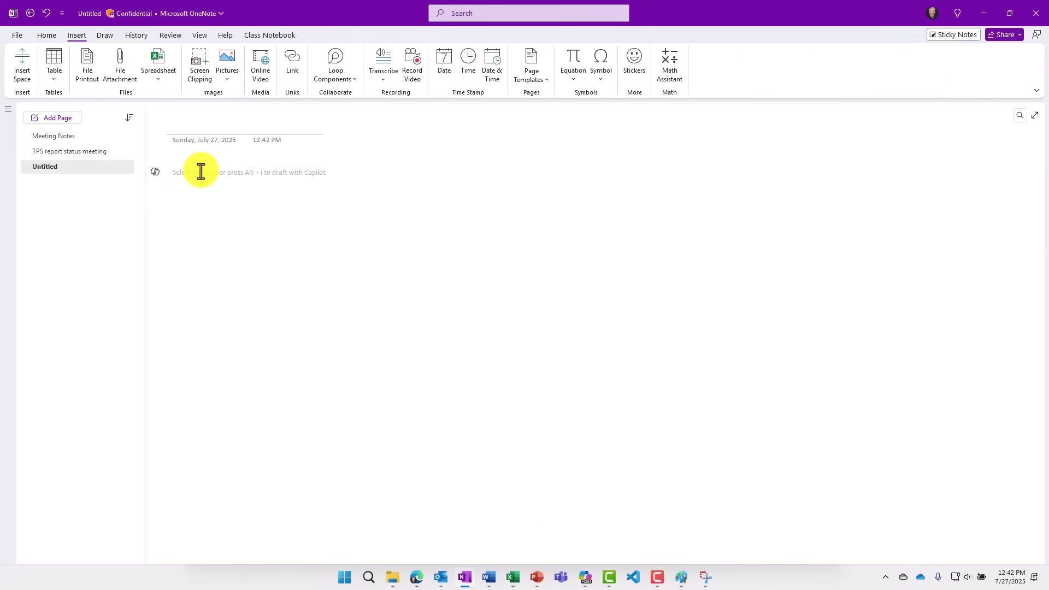
pyautogui.hotkey('ctrl', 'v')
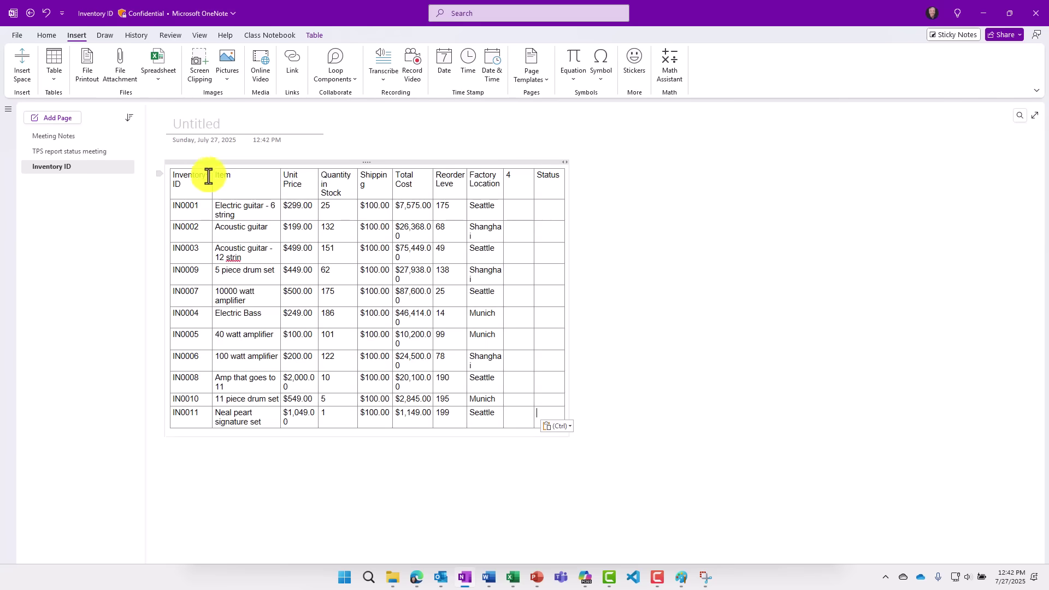
pyautogui.moveTo(570, 162); pyautogui.dragTo(721, 163)
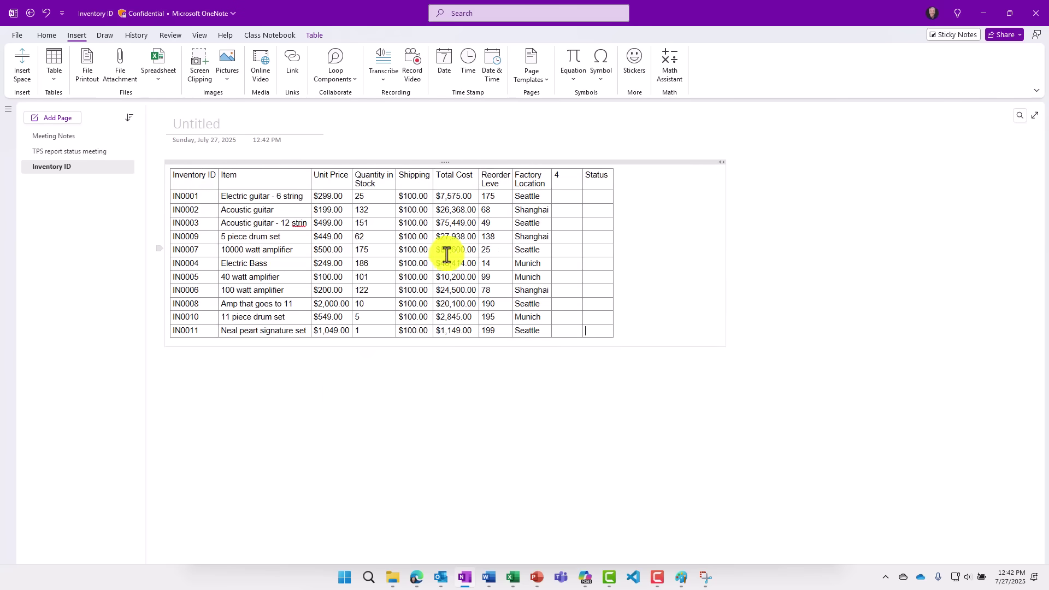
pyautogui.click(706, 578)
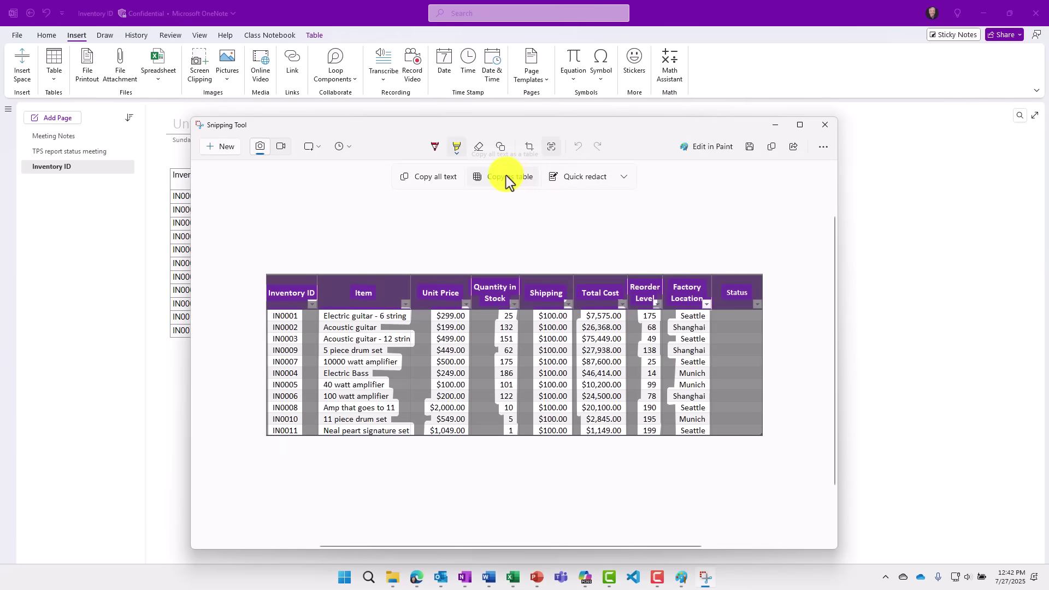
pyautogui.moveTo(457, 125); pyautogui.dragTo(829, 154)
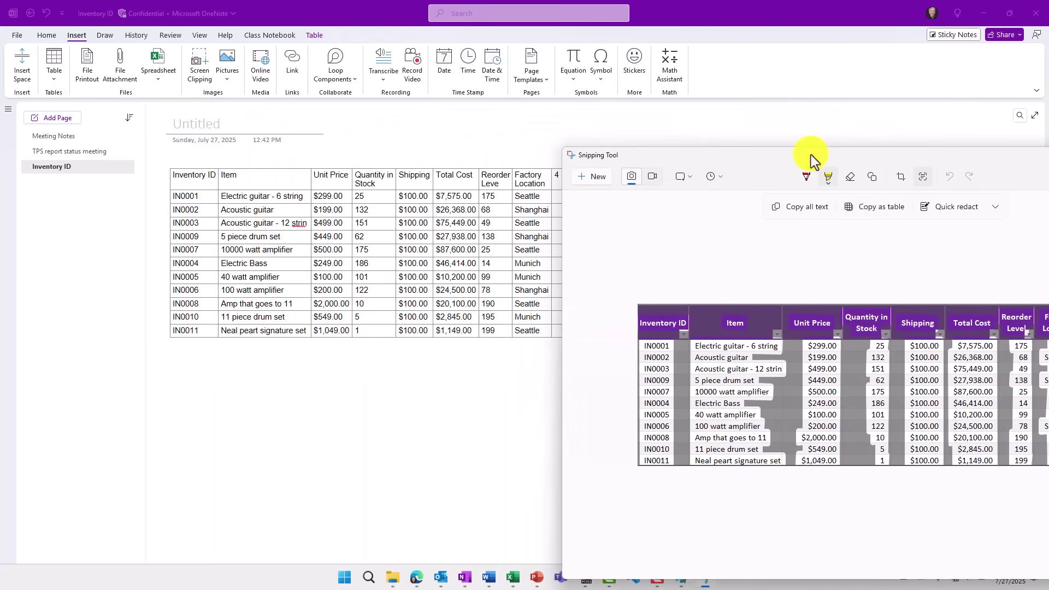
pyautogui.click(703, 6)
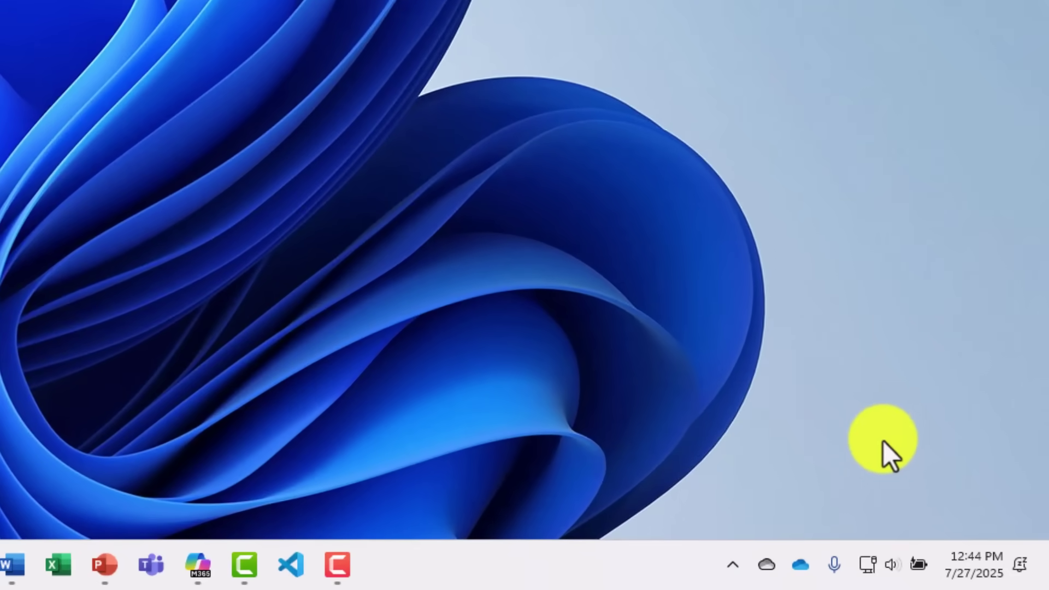
# Step: Open quick settings and turn Airplane mode on
pyautogui.click(889, 569)
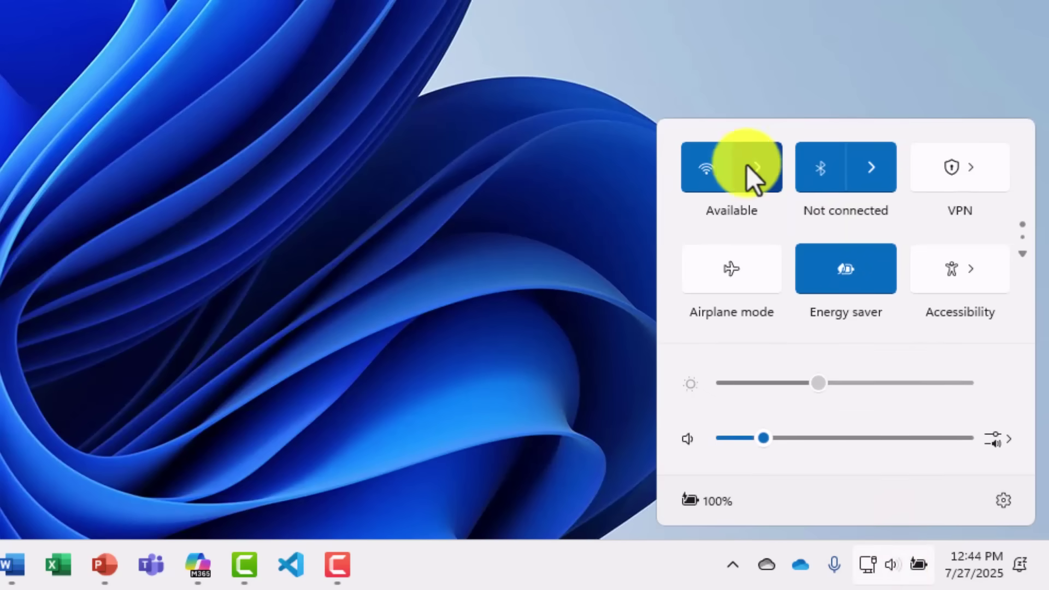
pyautogui.click(820, 268)
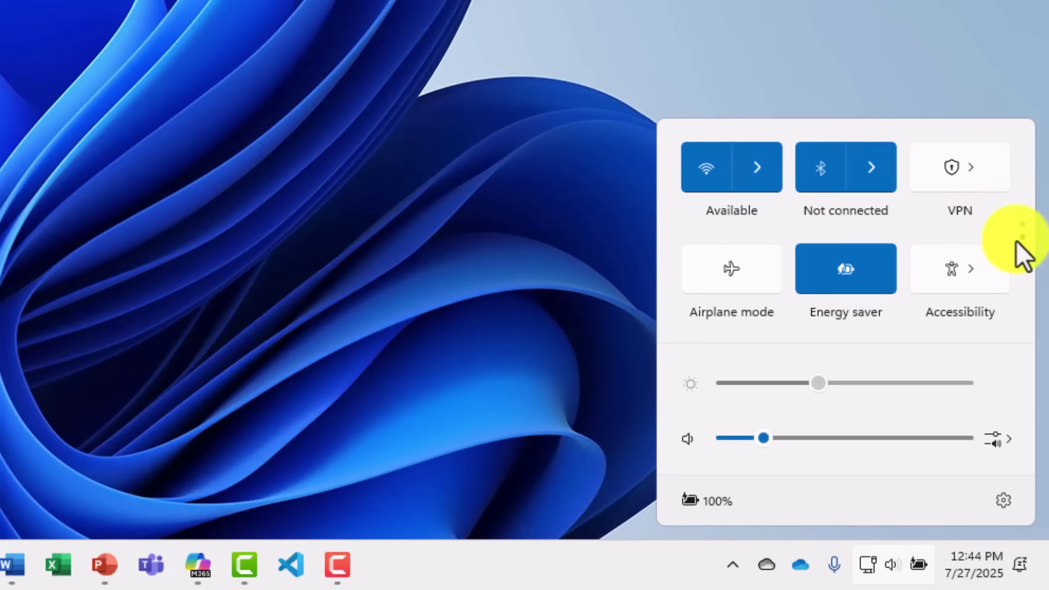
pyautogui.scroll(-1, 939, 219)
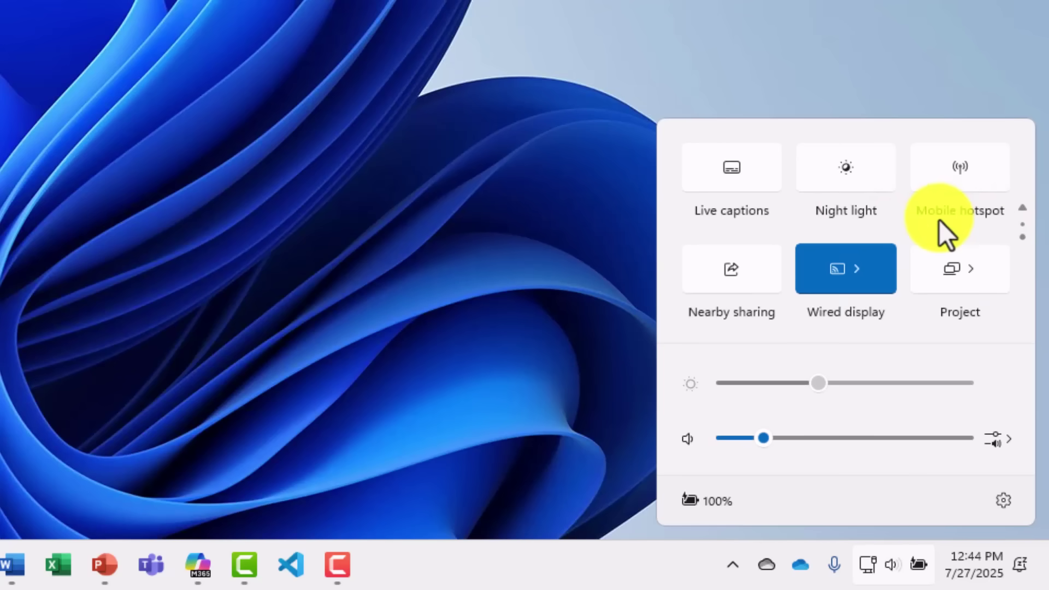
pyautogui.click(1023, 208)
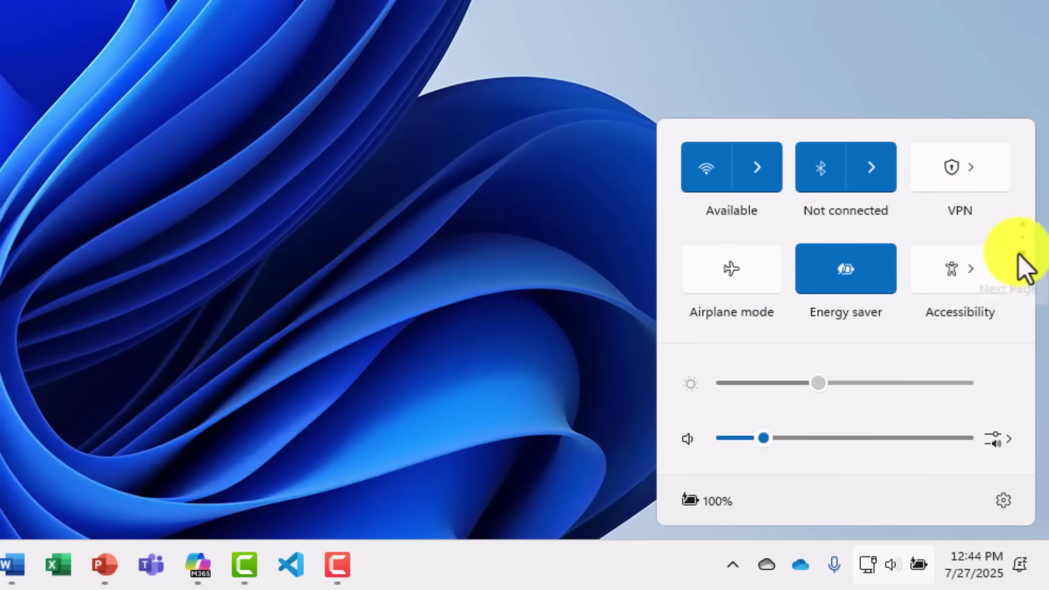
pyautogui.click(708, 270)
# Step: Try out Live captions and Night light on the second quick settings page, toggling each on and off
pyautogui.scroll(-1, 868, 230)
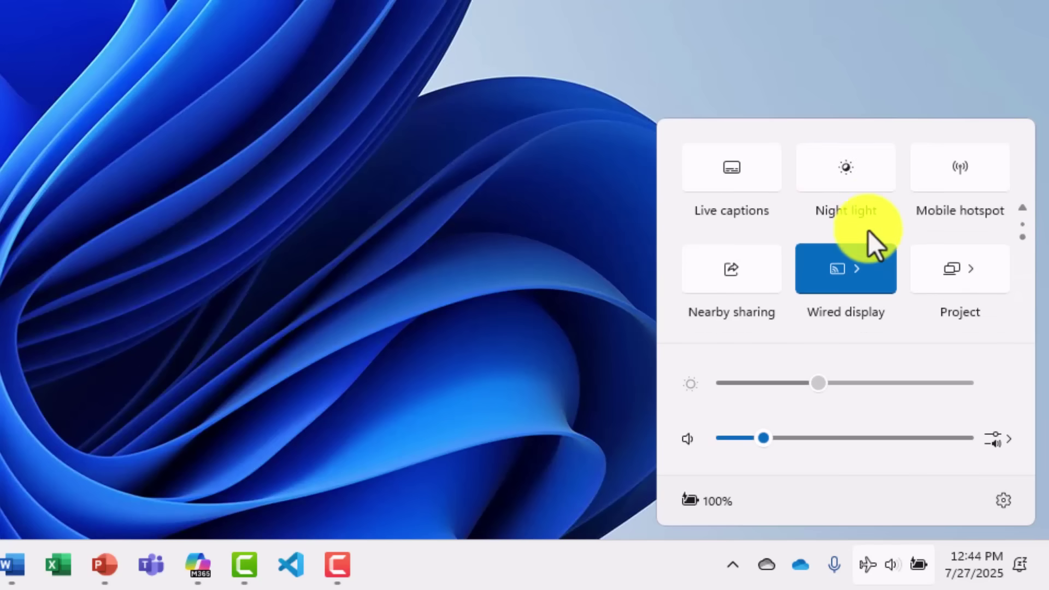
pyautogui.click(747, 176)
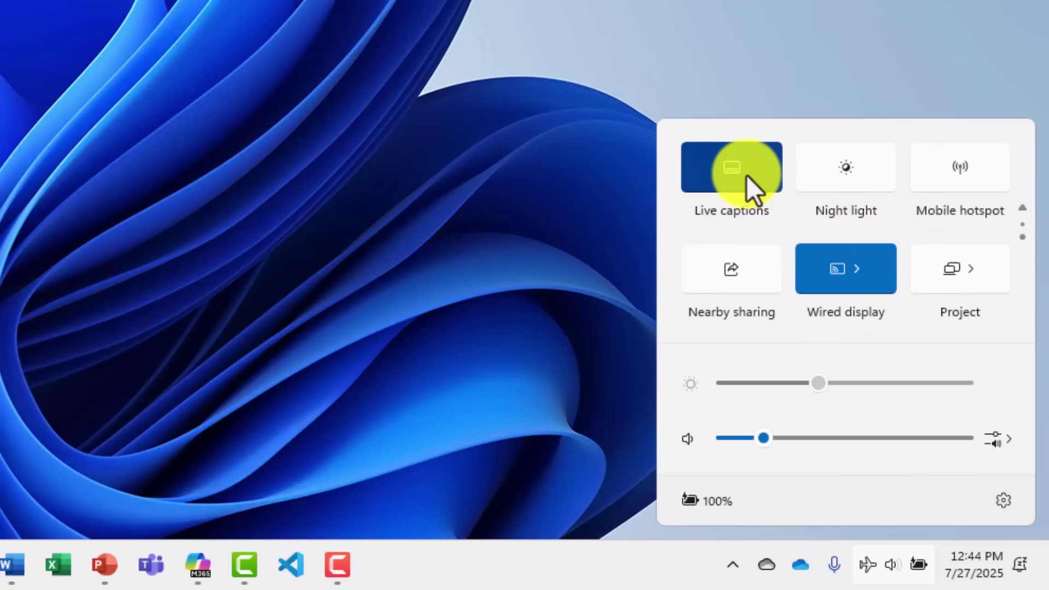
pyautogui.click(867, 174)
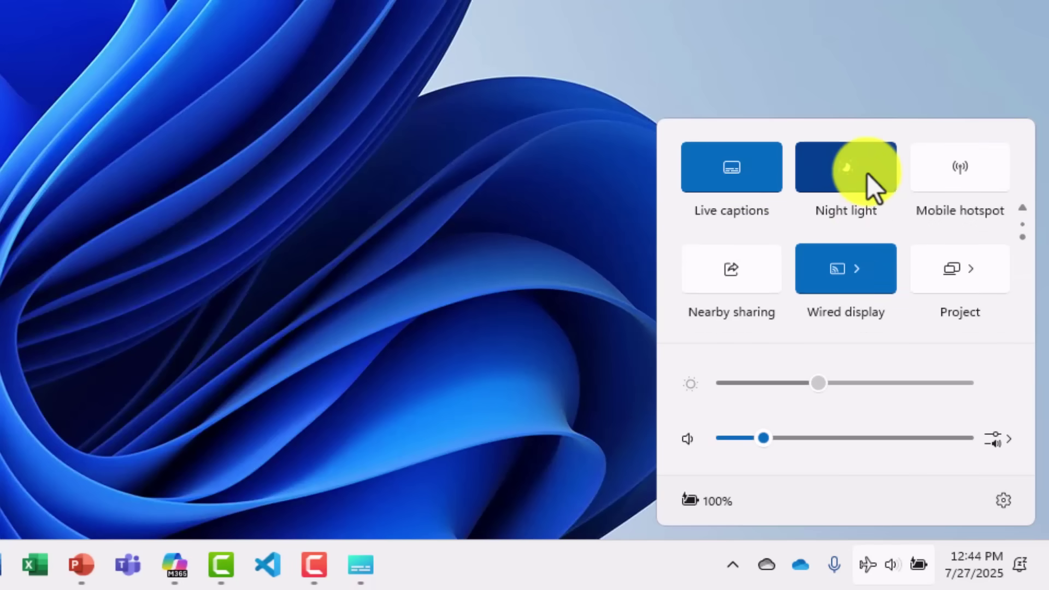
pyautogui.click(851, 176)
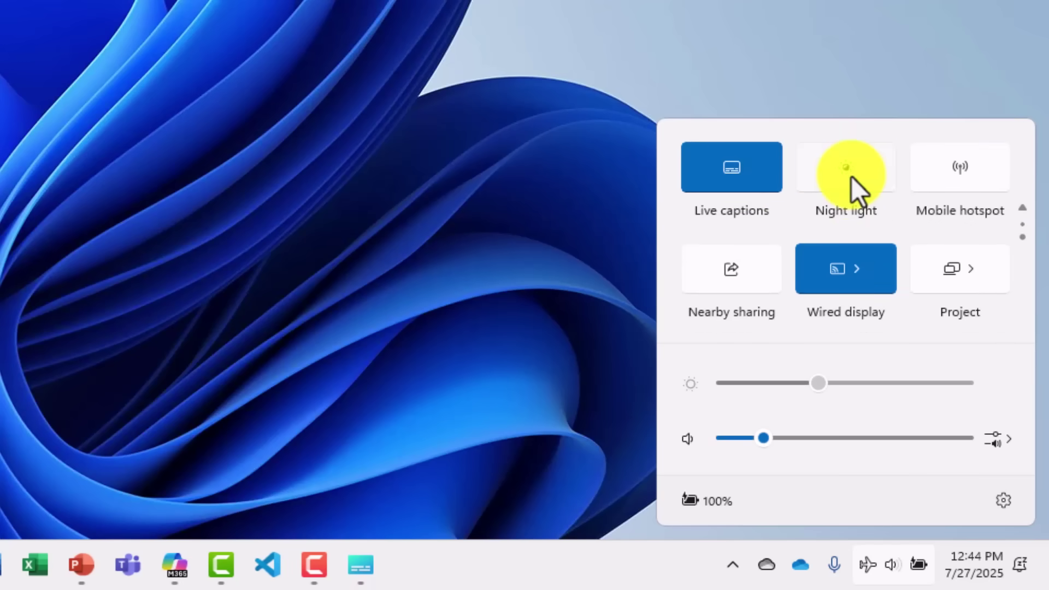
pyautogui.scroll(1, 969, 245)
pyautogui.scroll(-1, 969, 244)
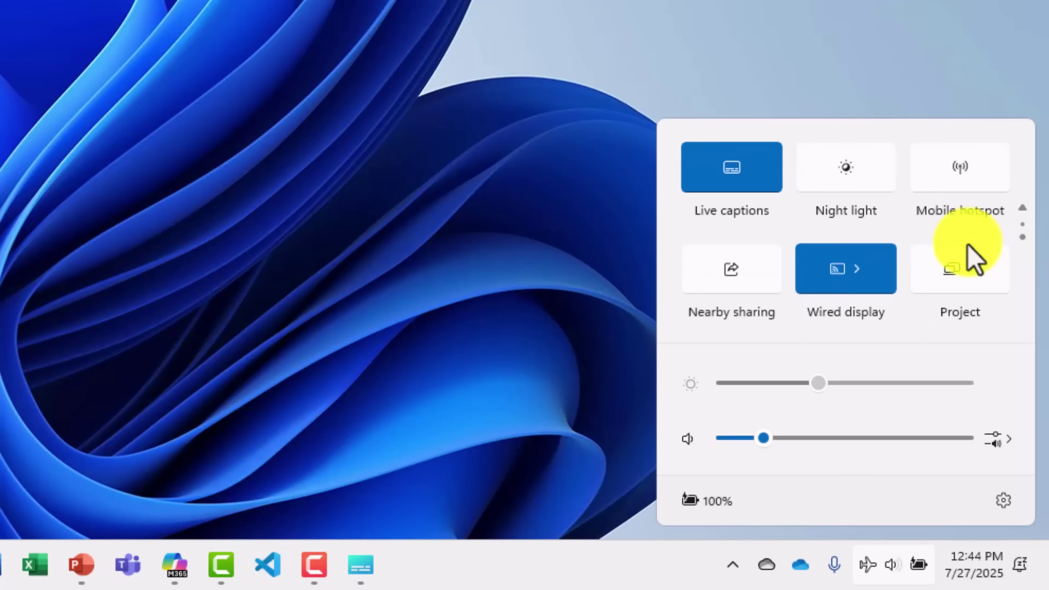
pyautogui.click(711, 163)
pyautogui.scroll(1, 850, 235)
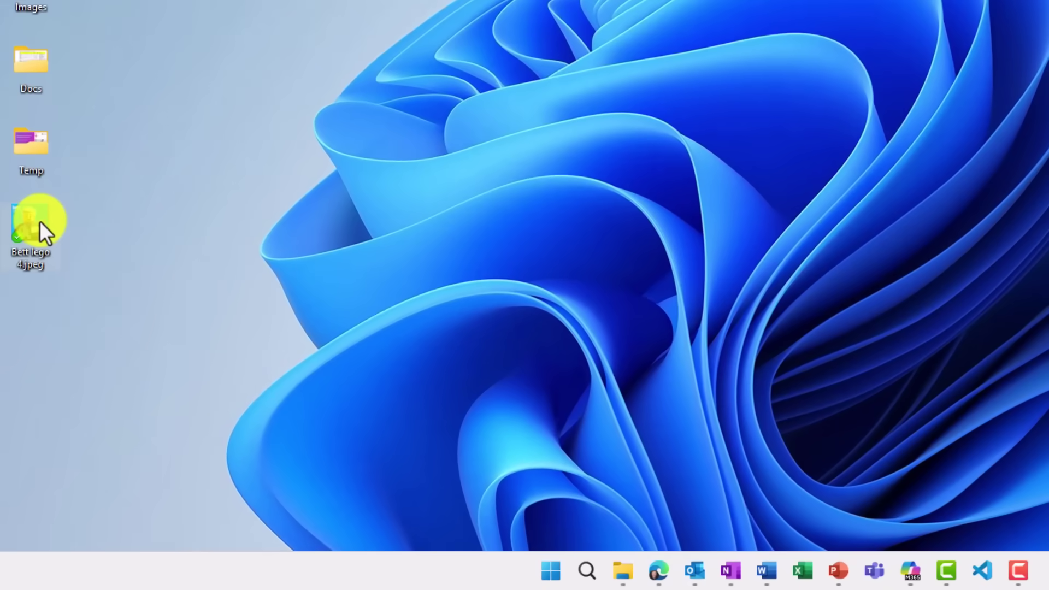
# Step: Bring up the Compress to choices for Bett lego 4.jpeg on the desktop
pyautogui.rightClick(40, 221)
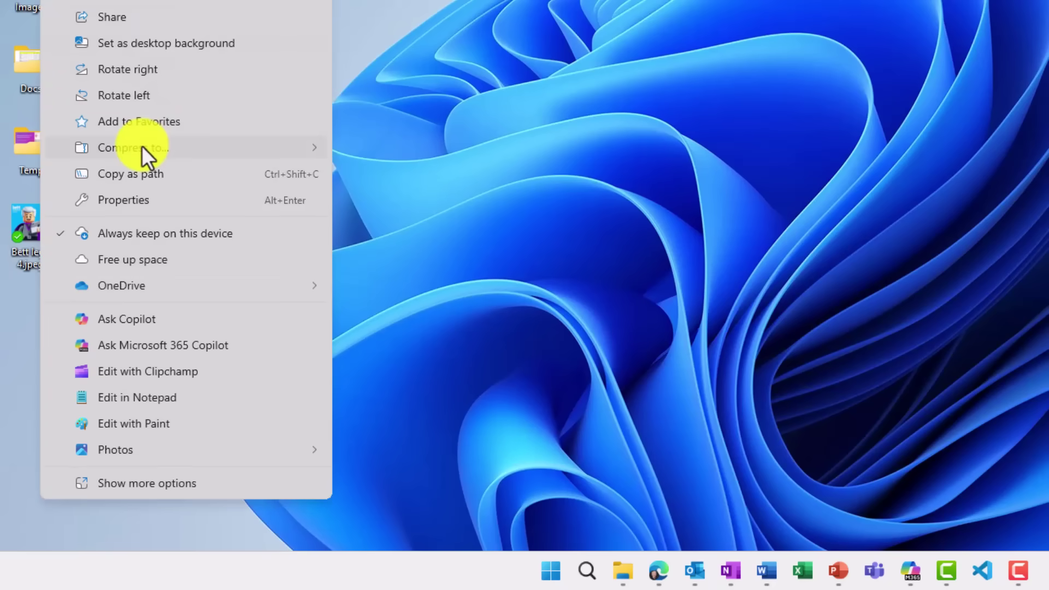
pyautogui.moveTo(142, 146)
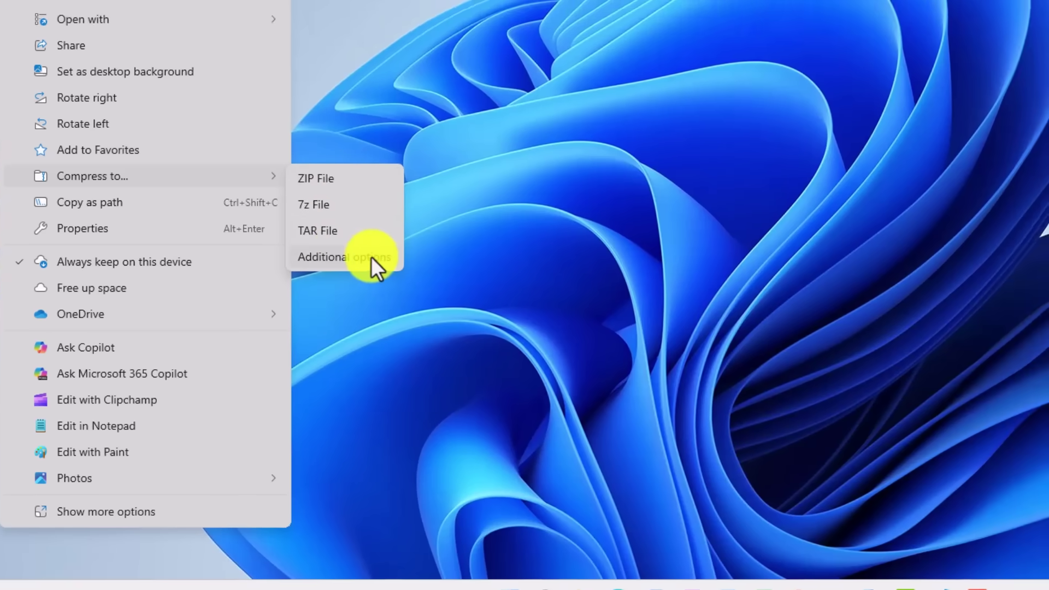
# Step: Set the archive format to ZIP in Additional options, giving Bett lego 4.jpeg.zip with Deflate compression
pyautogui.click(371, 256)
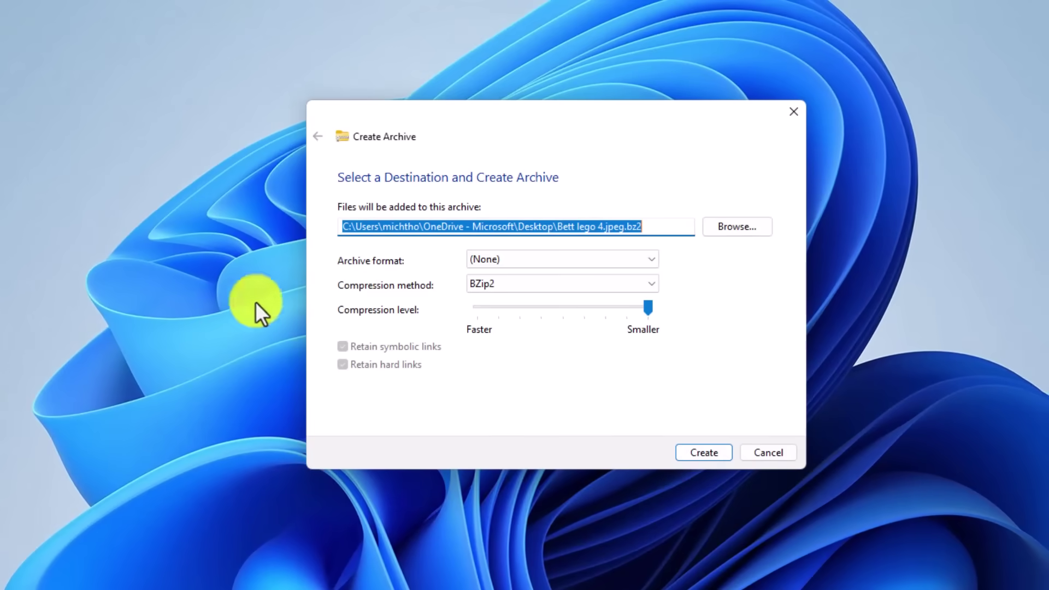
pyautogui.click(640, 257)
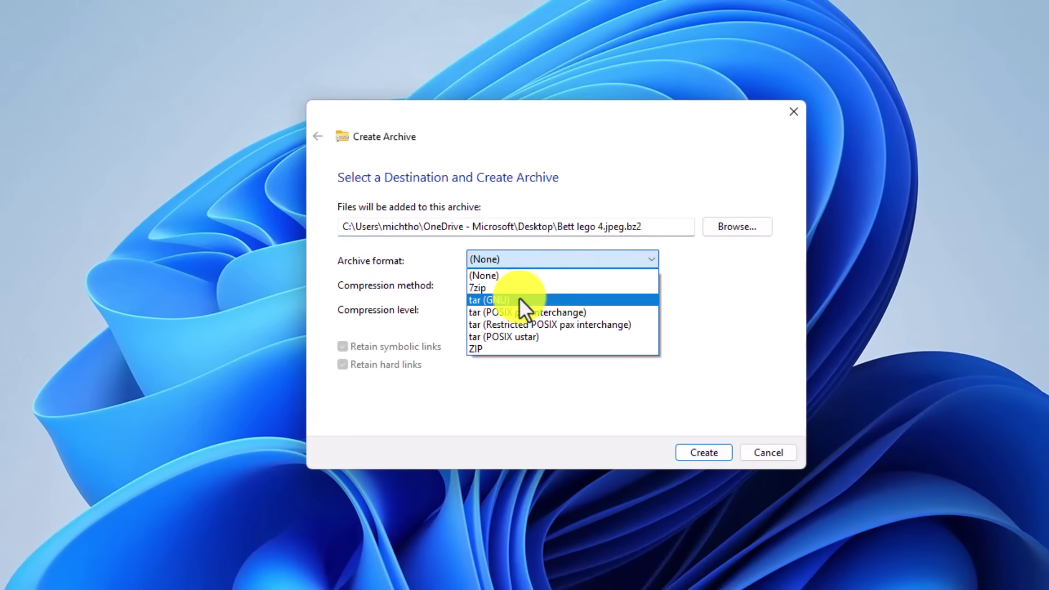
pyautogui.click(524, 349)
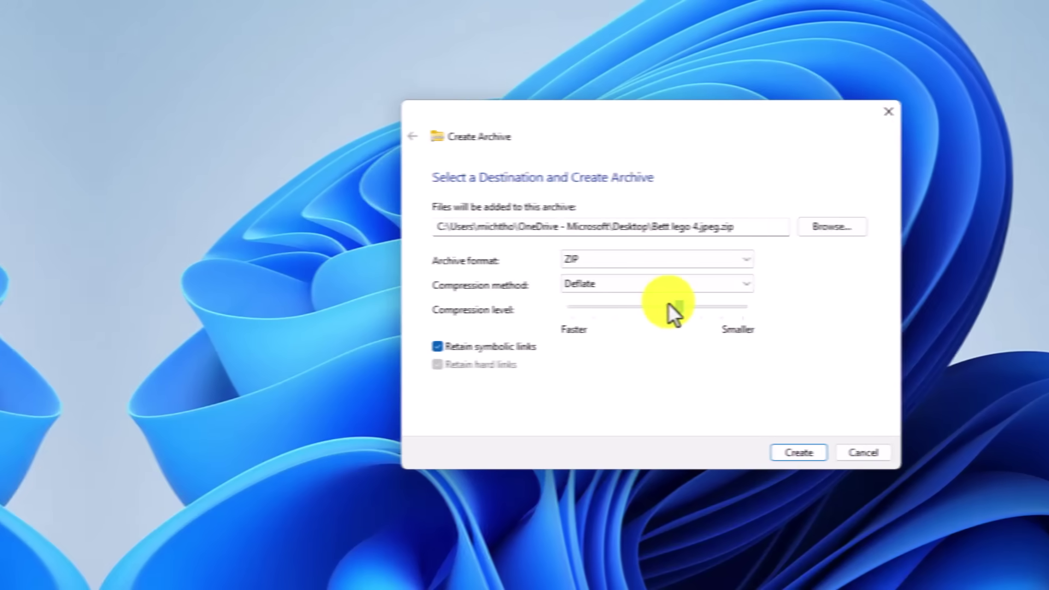